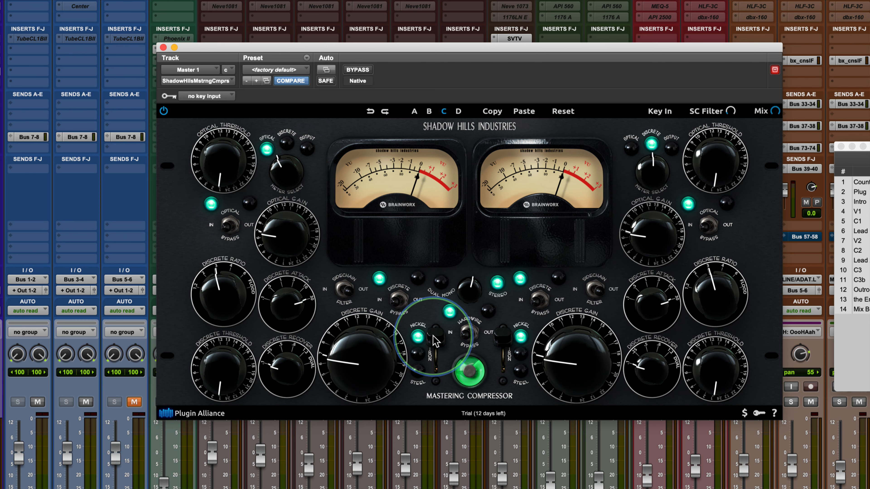
- Try the Iron setting of the output transformer selector and return both channels to Nickel
click(434, 356)
drag(433, 356, 434, 333)
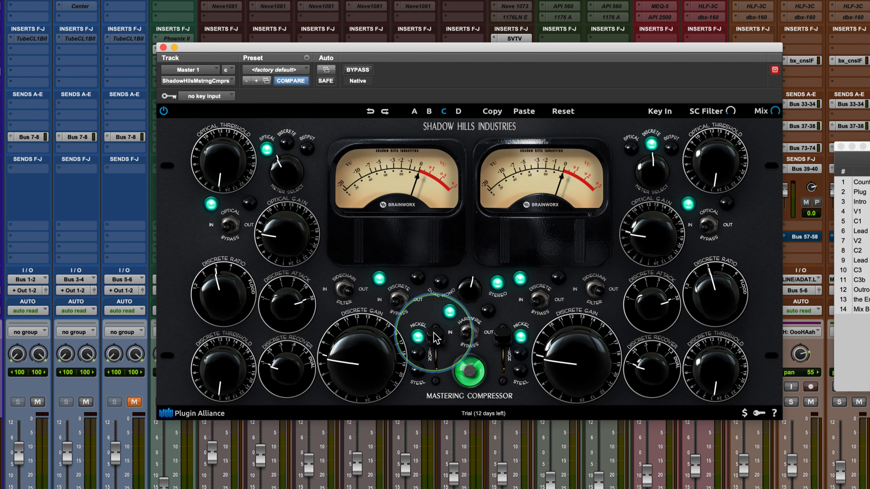
mouse_move(436, 337)
mouse_down()
mouse_move(432, 374)
mouse_move(432, 341)
mouse_up()
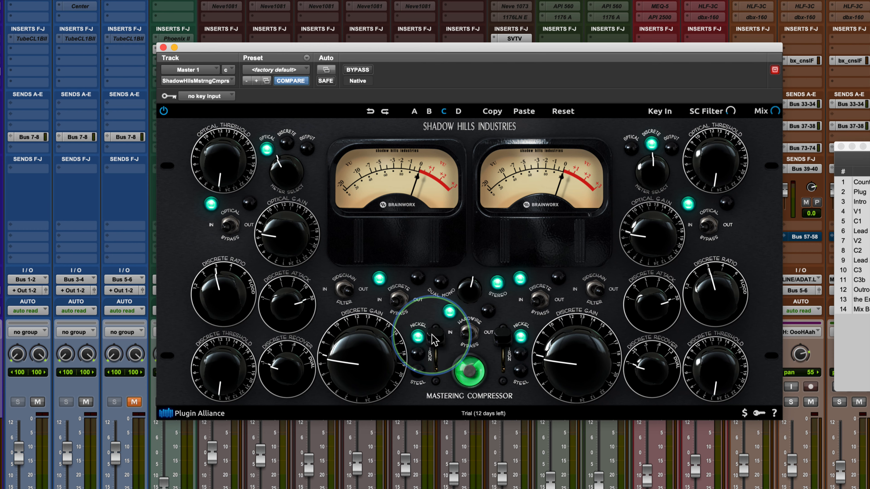
mouse_move(434, 339)
mouse_down()
mouse_move(432, 389)
mouse_move(432, 332)
mouse_up()
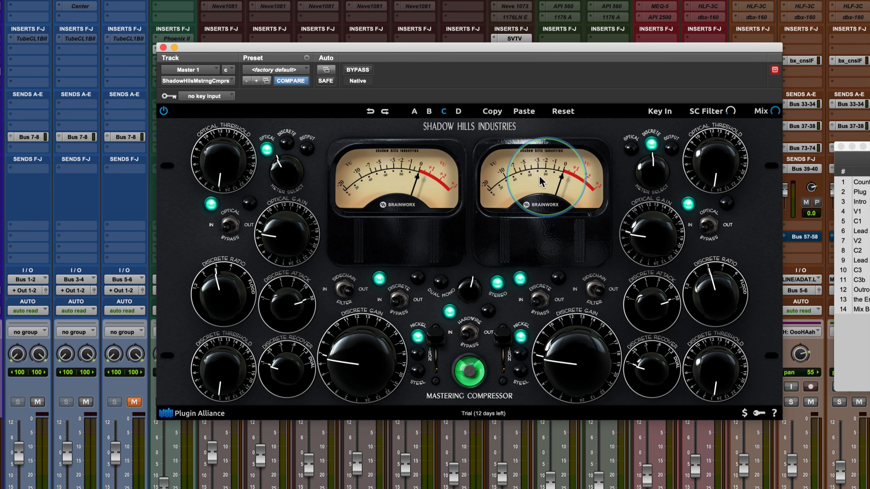
- Set both meters to show Output, and restore the left meter to Optical and the right meter to Discrete
click(306, 148)
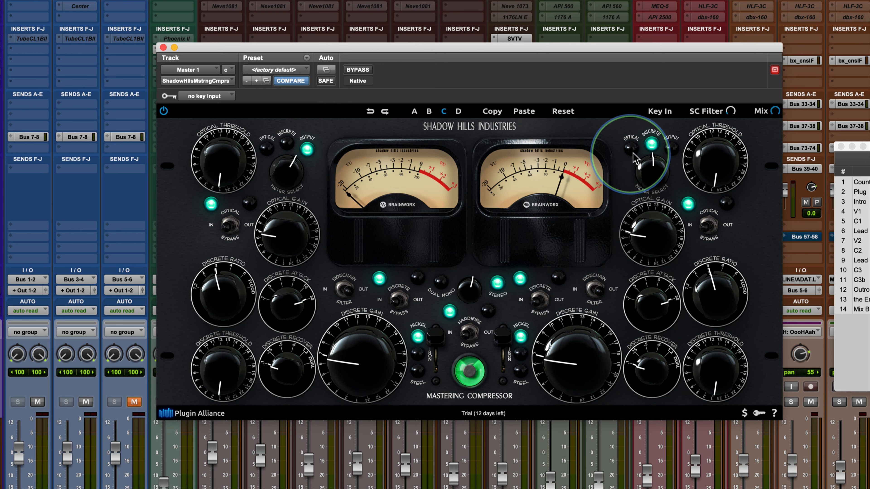
click(672, 148)
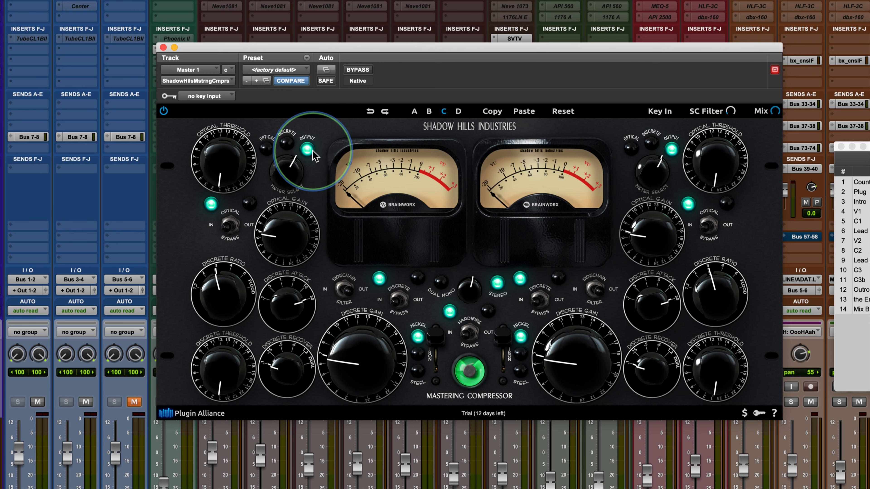
click(267, 149)
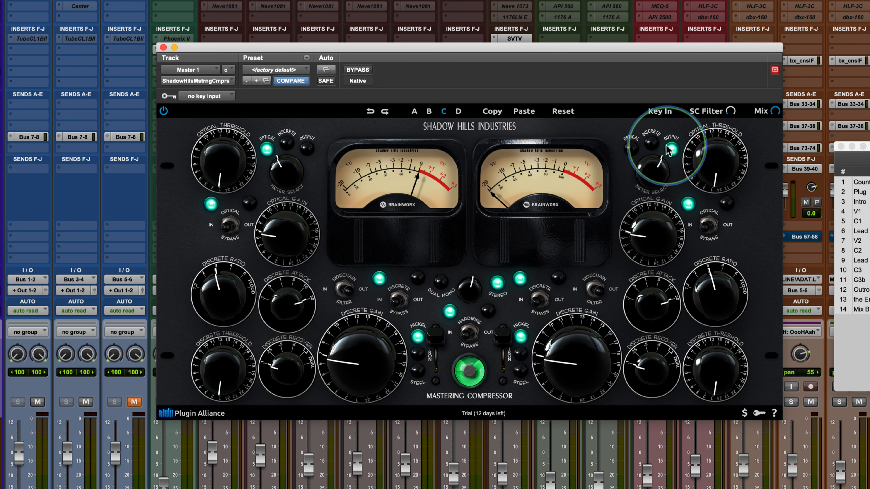
click(651, 144)
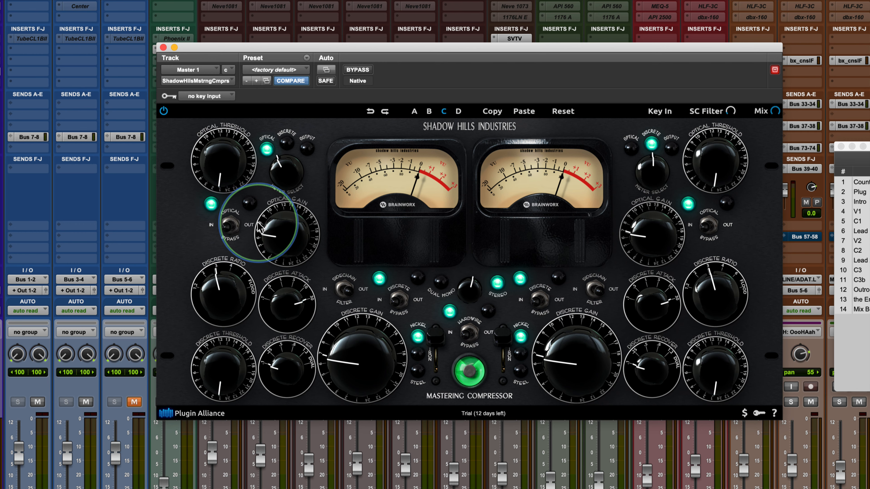
- Toggle the optical compressor section out and back in on both linked channels
click(231, 226)
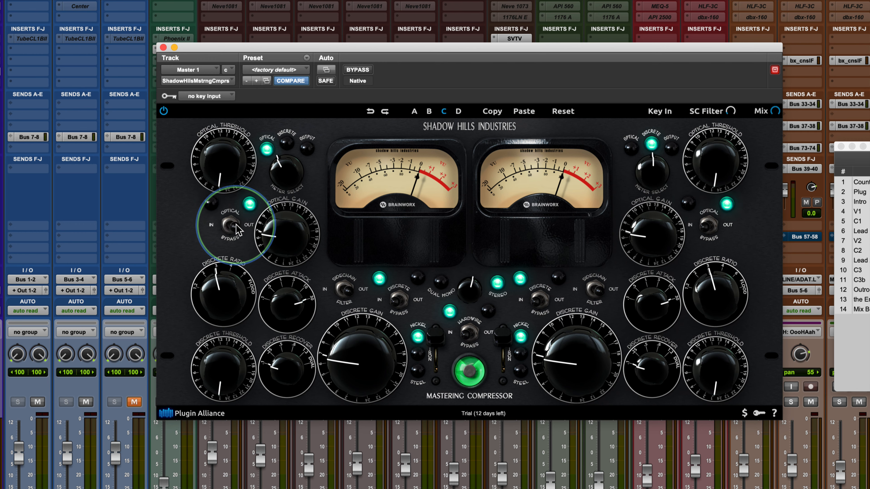
click(212, 225)
click(243, 226)
click(212, 225)
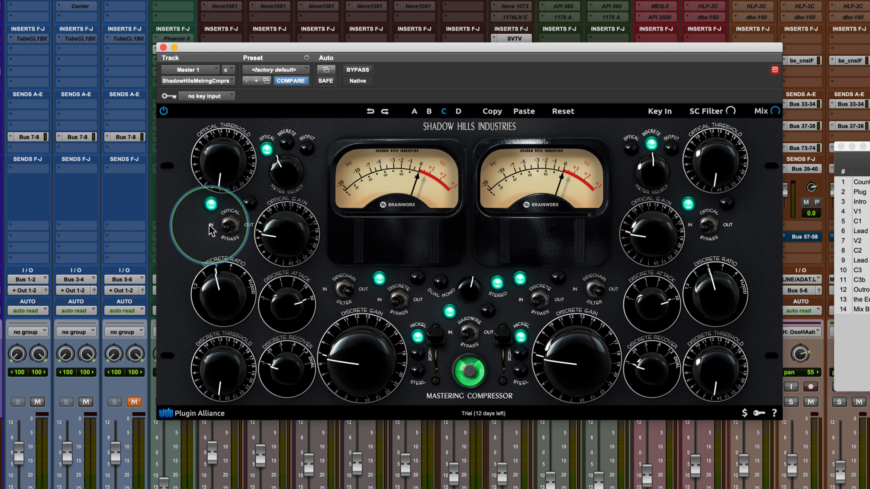
- Bypass both the discrete and the optical compressor sections by setting them to Out on both channels
click(409, 303)
click(381, 301)
click(415, 306)
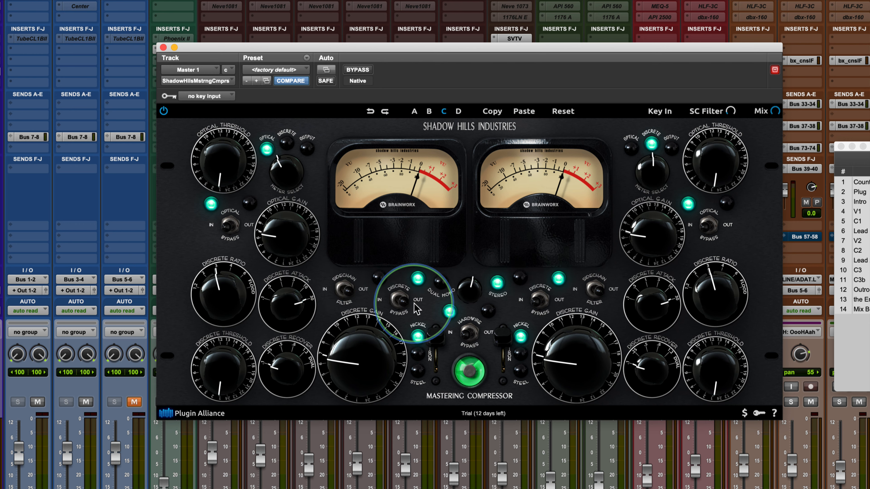
click(244, 225)
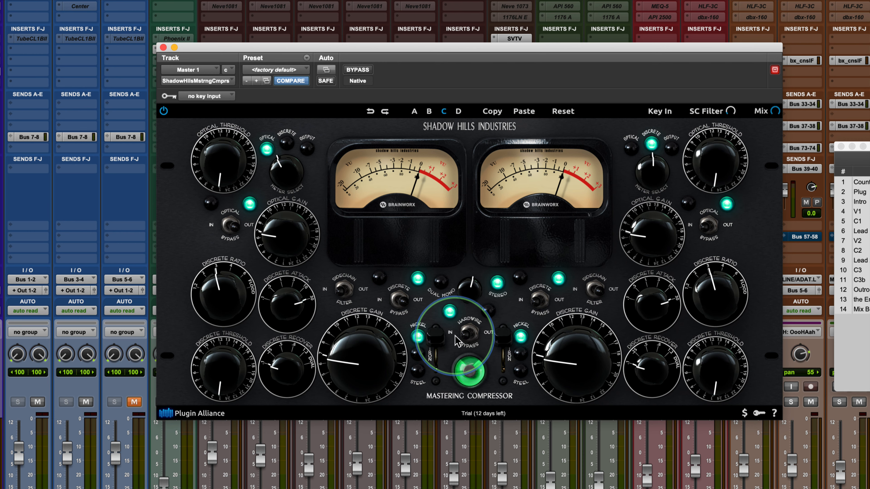
- Toggle the hardware bypass out and in twice, leaving the hardware switched in
click(463, 335)
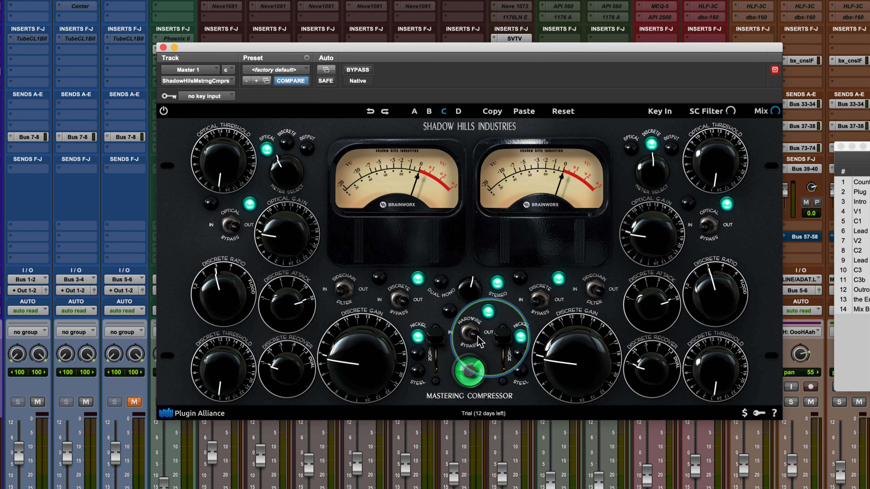
click(469, 333)
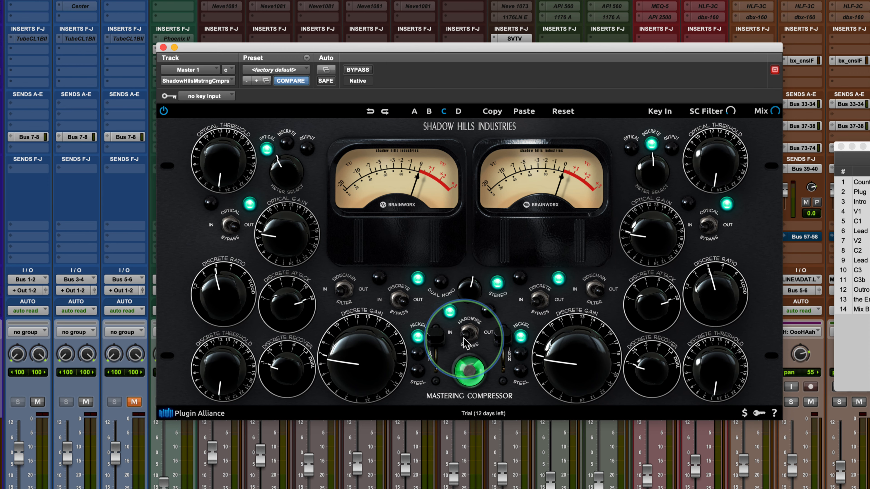
click(468, 334)
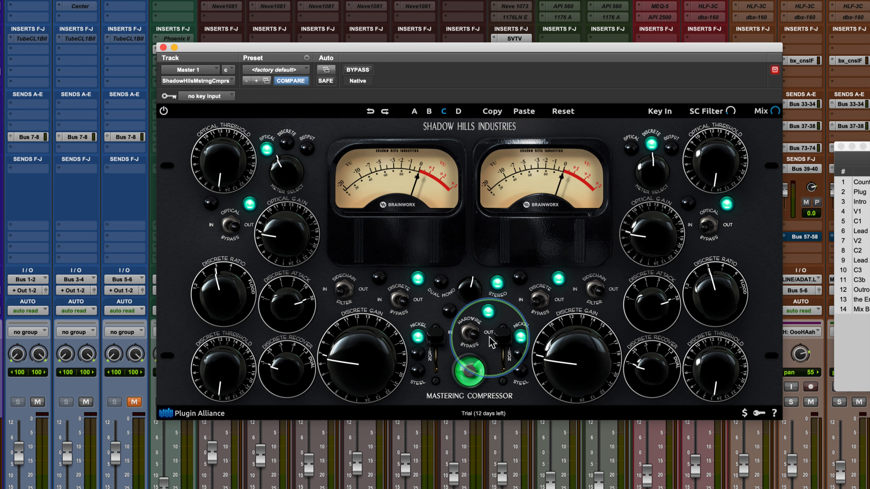
click(469, 333)
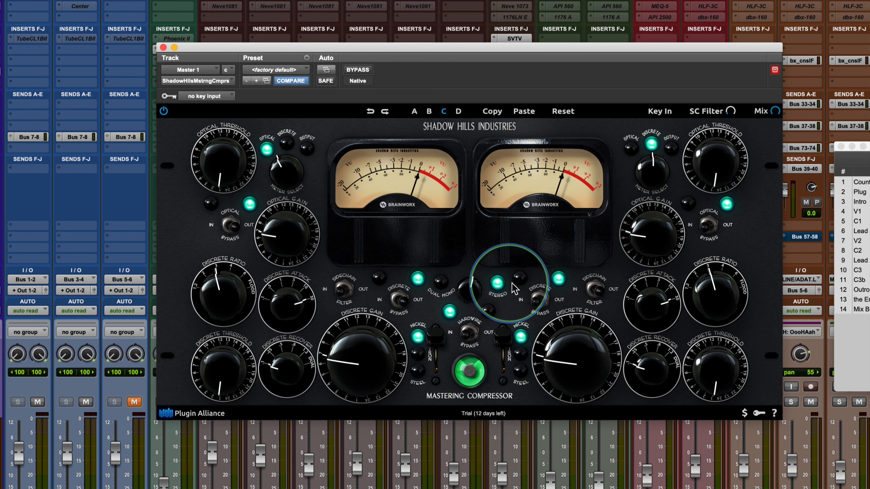
- Try Dual Mono mode, set the hardware bypass to Out, and return the compressor to Stereo mode
click(438, 284)
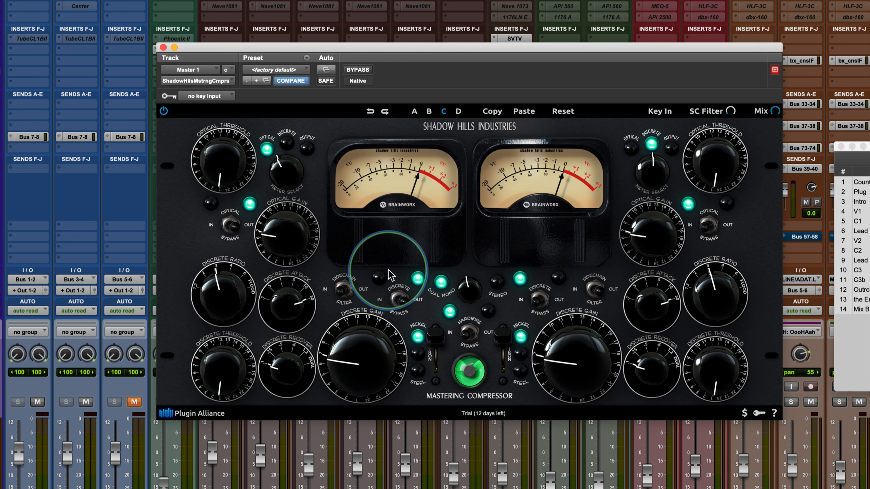
click(480, 335)
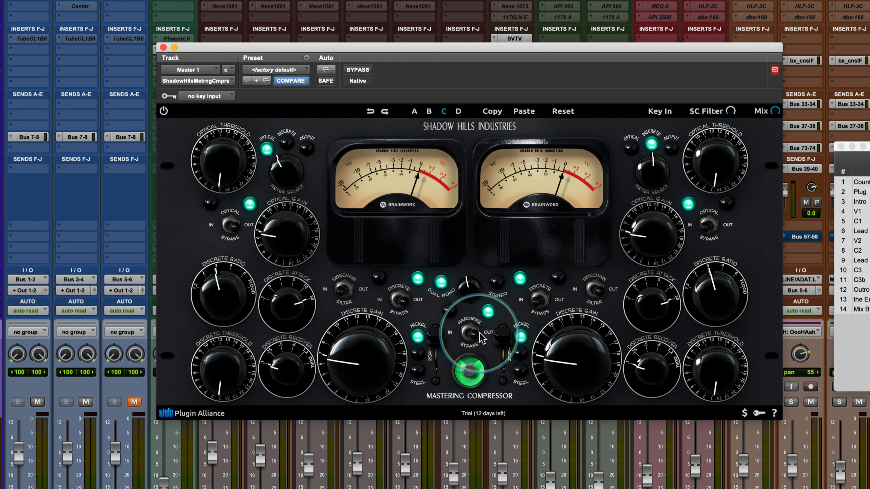
click(493, 285)
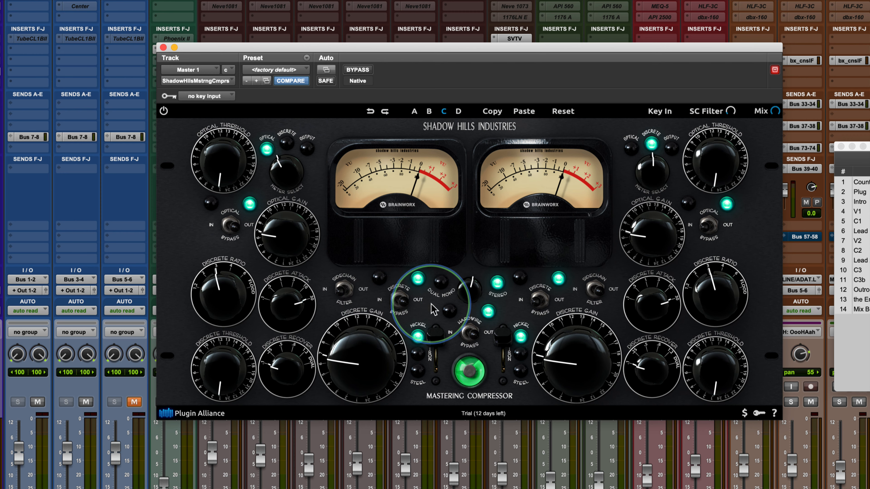
- Power the plug-in back on and toggle the hardware bypass out and back in
click(167, 112)
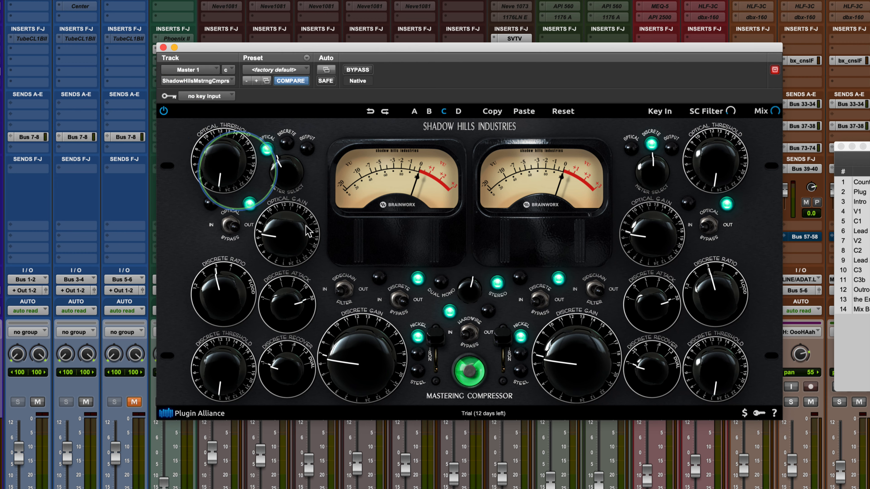
click(470, 334)
click(466, 334)
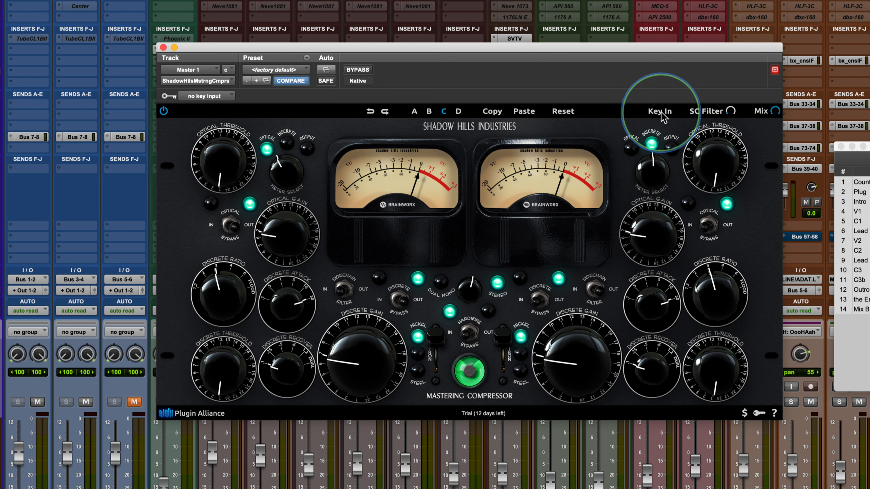
- Check the key input source list and try the sidechain filter amount, restoring its original setting
click(230, 97)
click(229, 99)
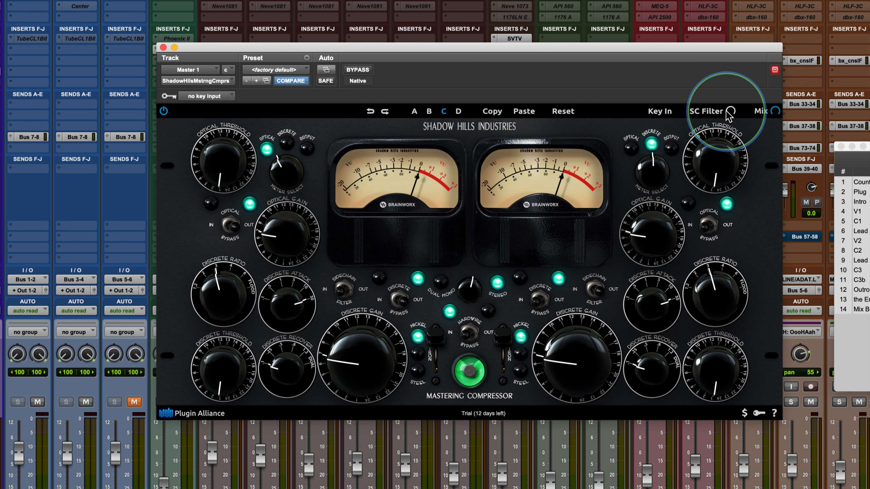
mouse_move(728, 113)
drag(728, 113, 725, 13)
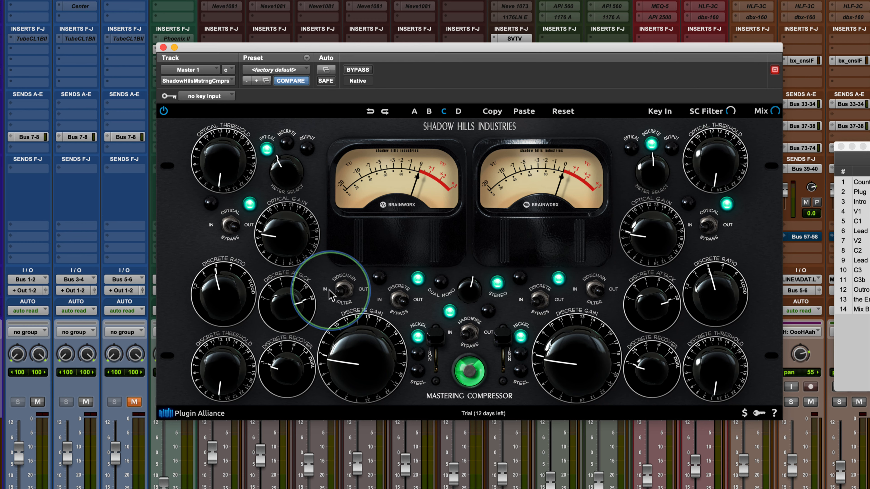
drag(723, 100, 725, 131)
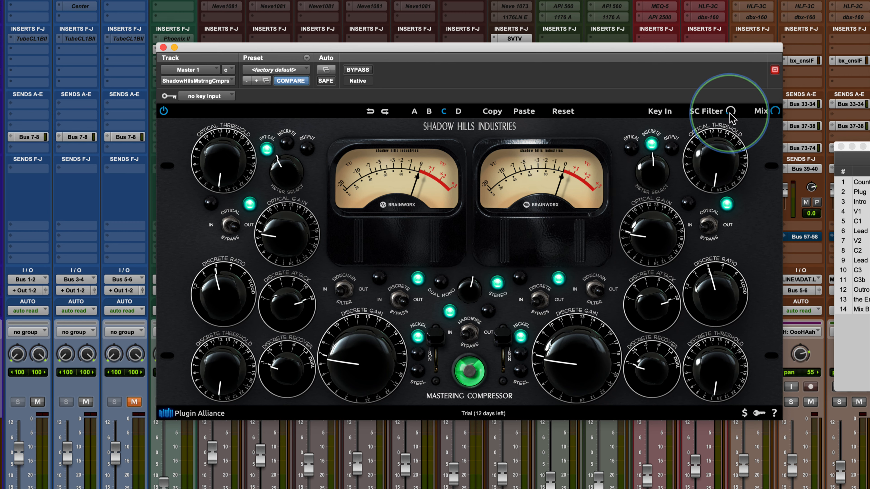
click(355, 292)
mouse_move(731, 115)
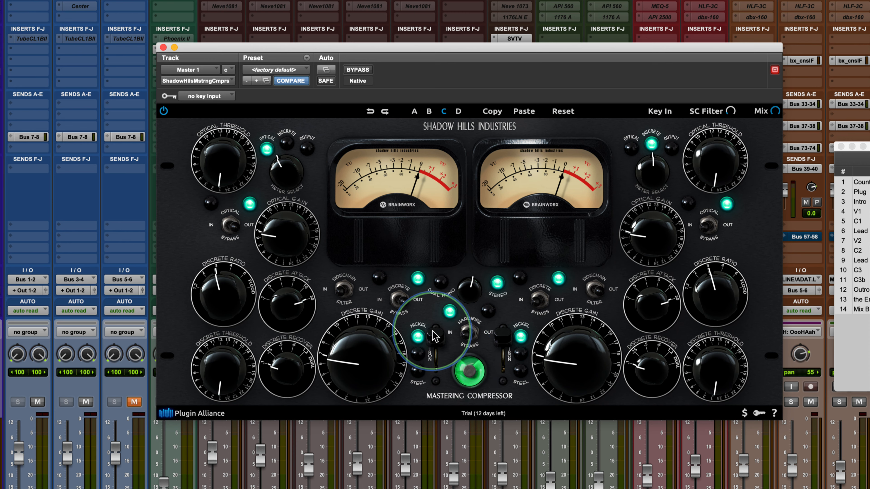
- Step the output transformers through Iron and Steel and return both channels to Nickel
click(435, 358)
drag(434, 355, 433, 331)
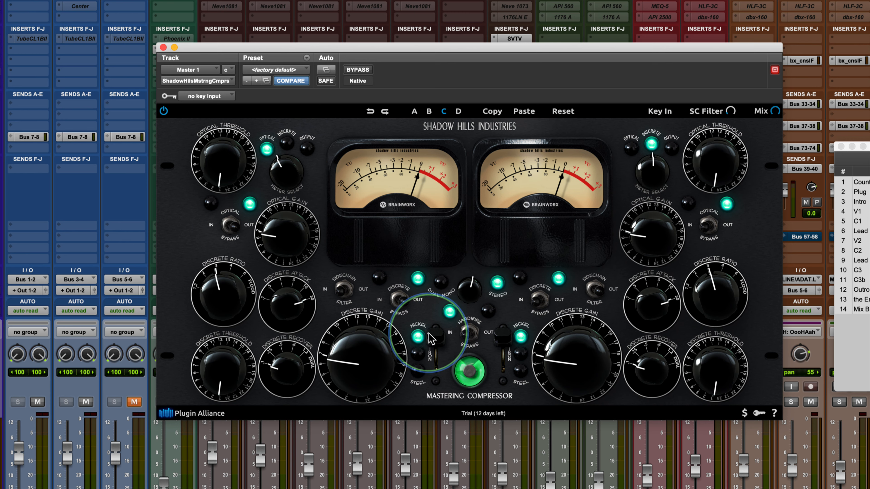
click(435, 356)
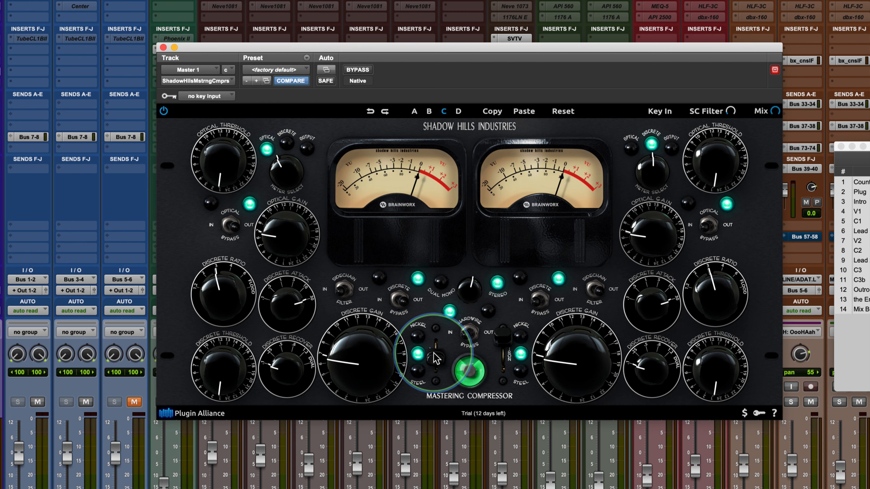
drag(435, 358, 438, 375)
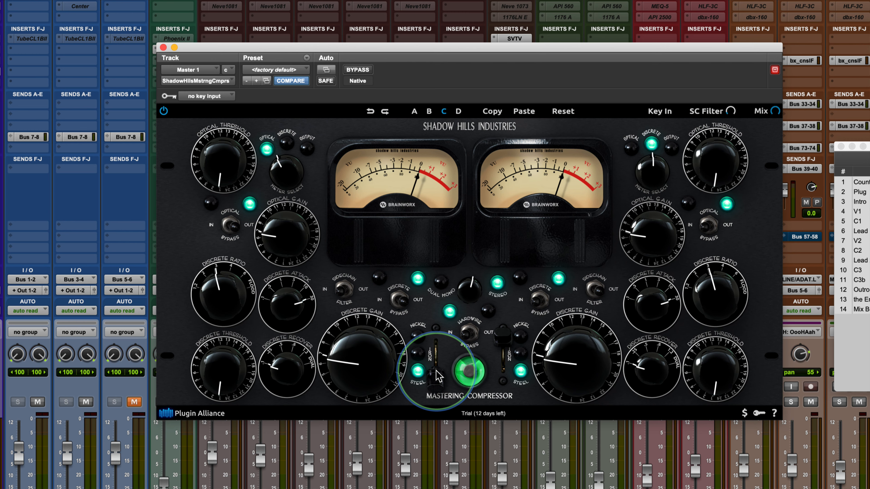
drag(437, 374, 434, 339)
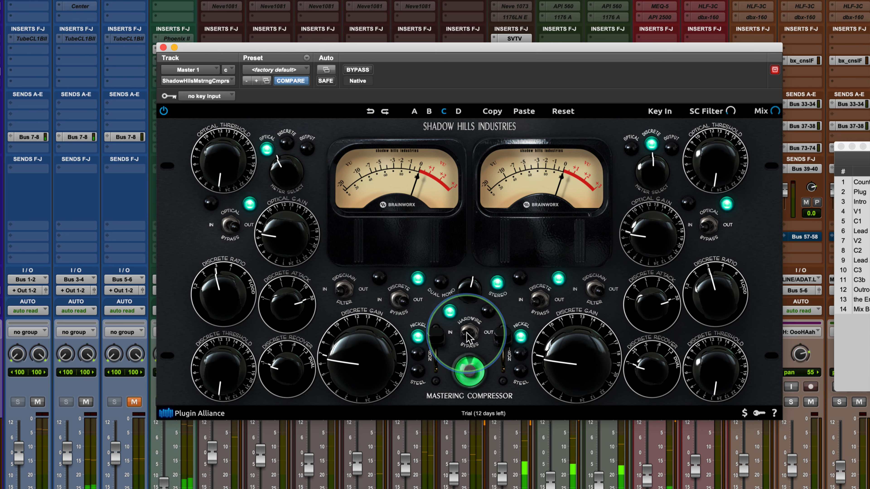
- Compare the playing mix with the hardware bypass set to Out and back to In
click(461, 337)
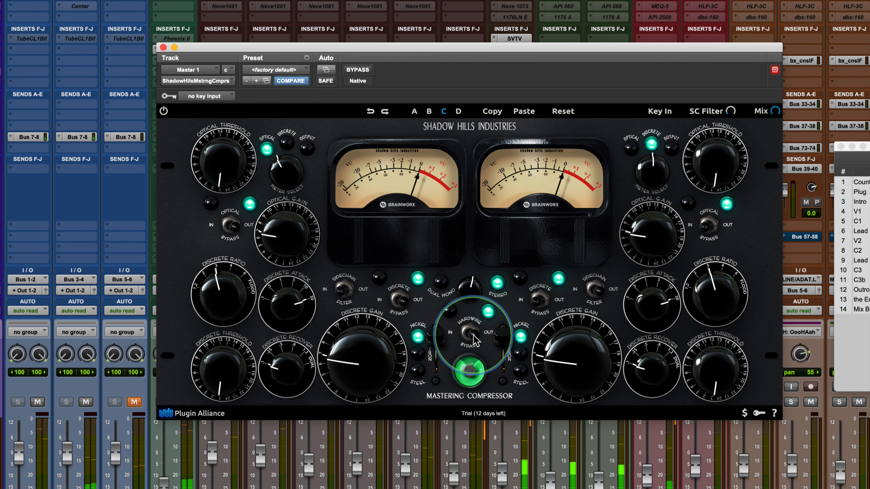
click(470, 334)
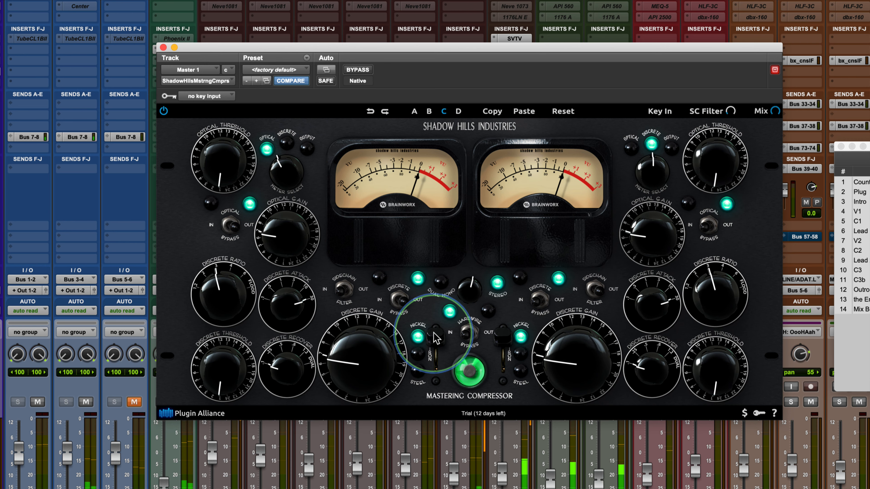
- Audition the Nickel, Iron and Steel output transformers during playback, ending on Steel for both channels
drag(436, 338, 433, 358)
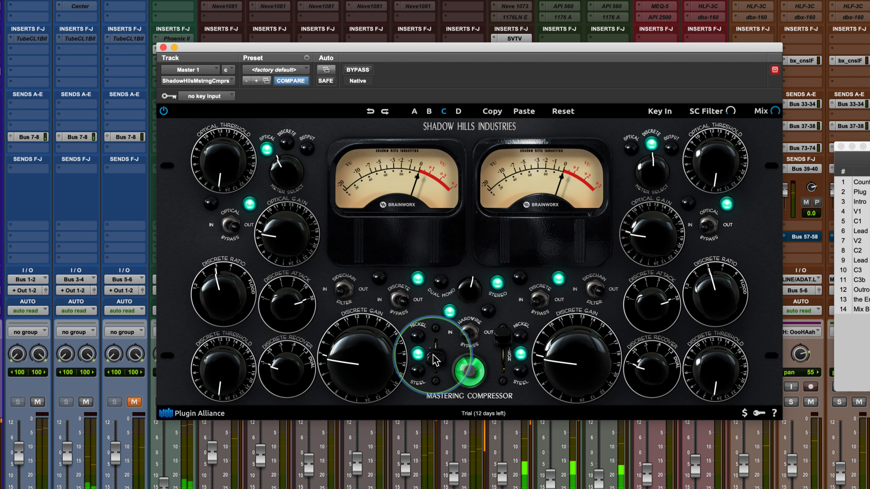
drag(435, 359, 435, 378)
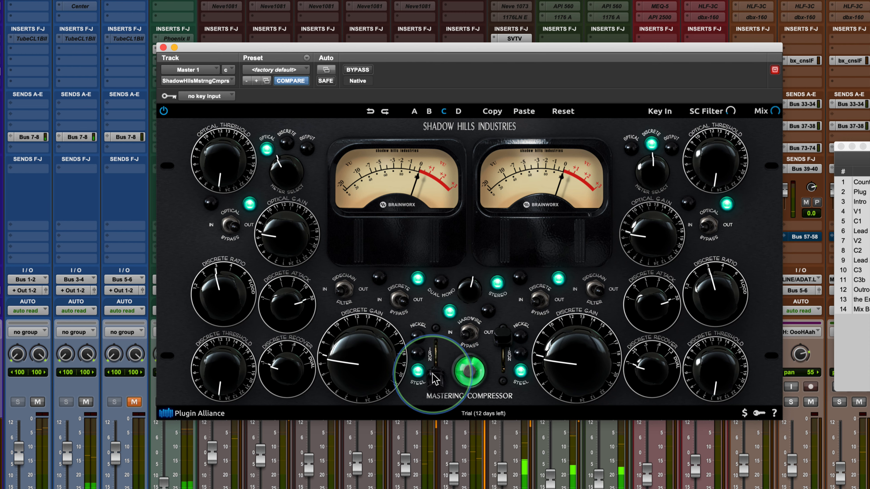
drag(434, 378, 436, 344)
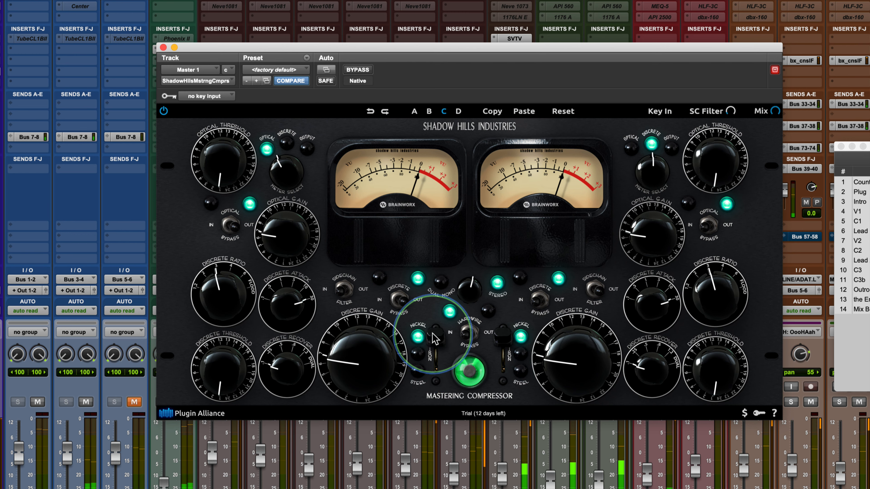
drag(435, 338, 432, 357)
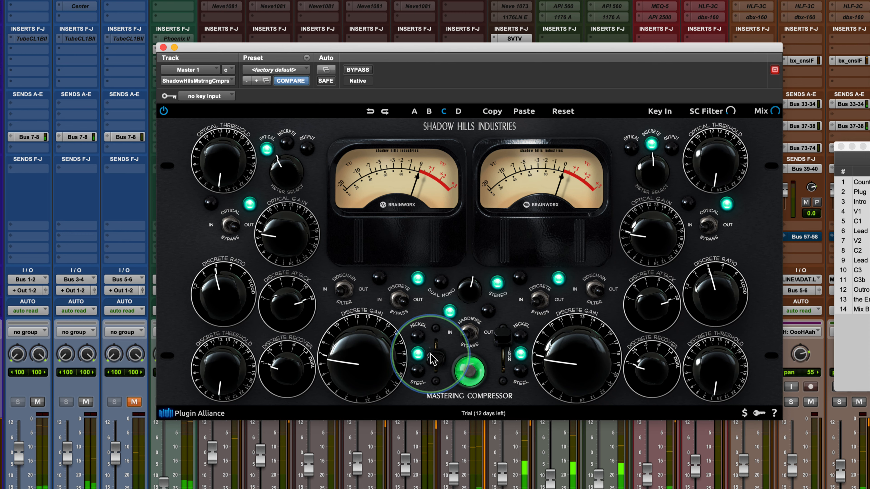
drag(430, 367, 434, 375)
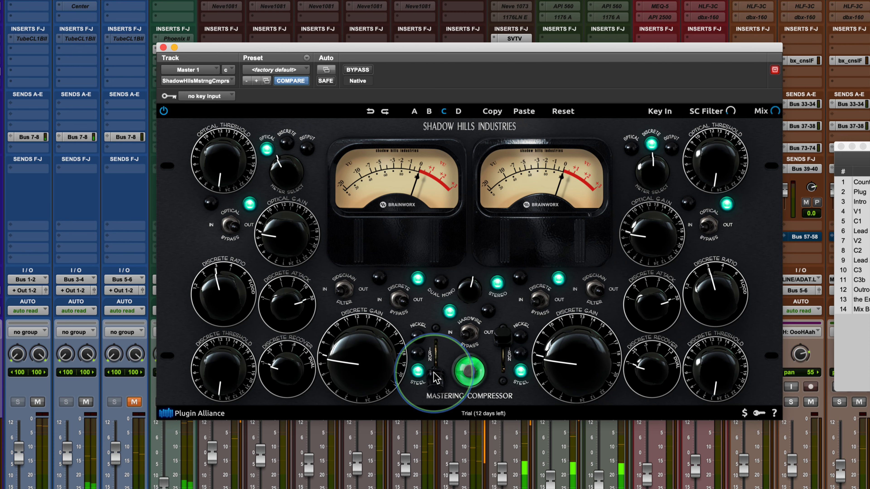
- Switch both channels' output transformers from Steel to Nickel and settle on Iron
drag(435, 376, 435, 326)
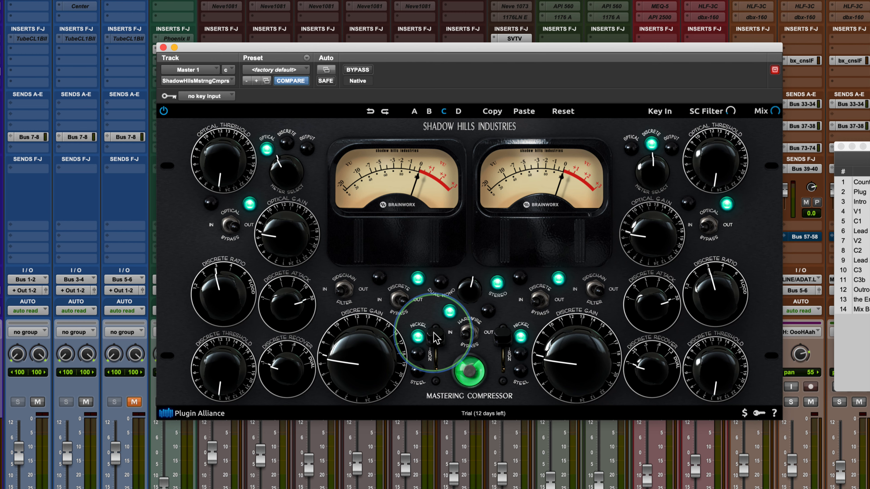
drag(436, 337, 433, 351)
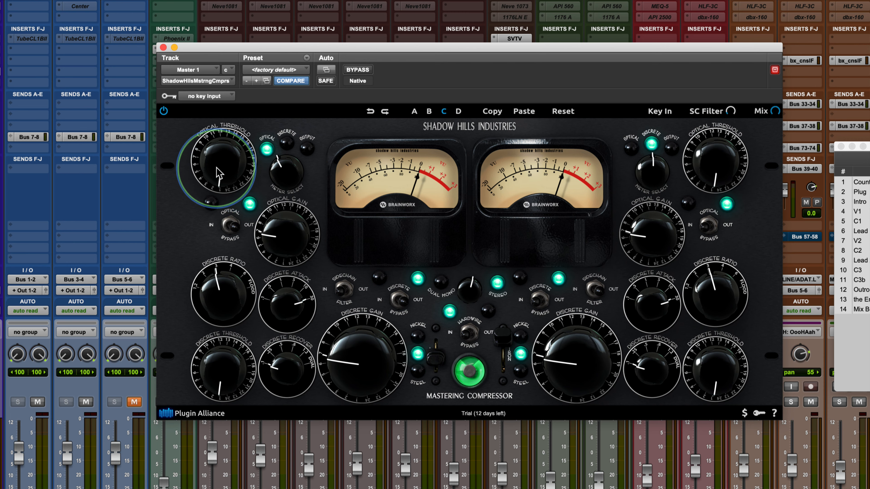
- Engage the optical compressor with the first channel's optical threshold and optical gain each raised to about eleven o'clock
drag(220, 173, 215, 125)
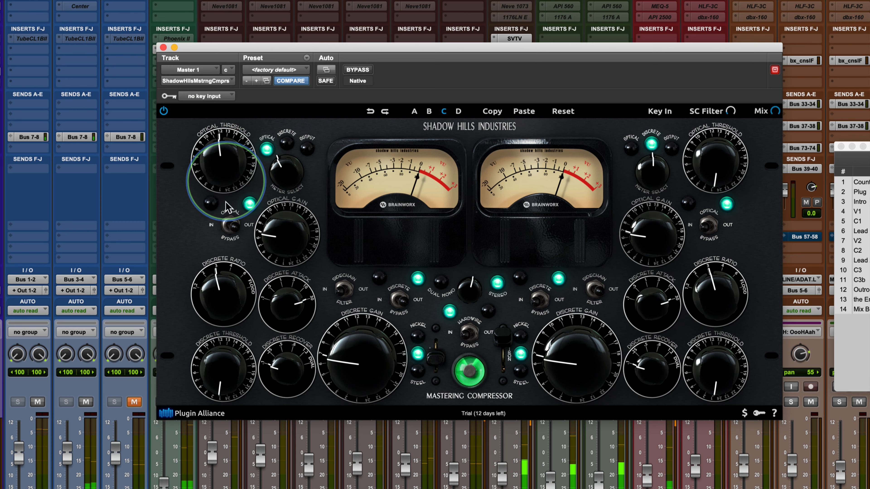
click(235, 232)
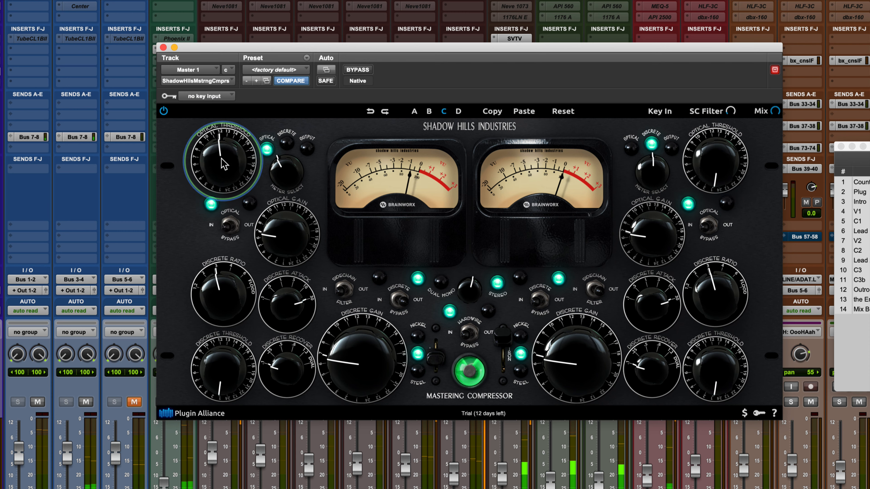
drag(214, 156, 208, 174)
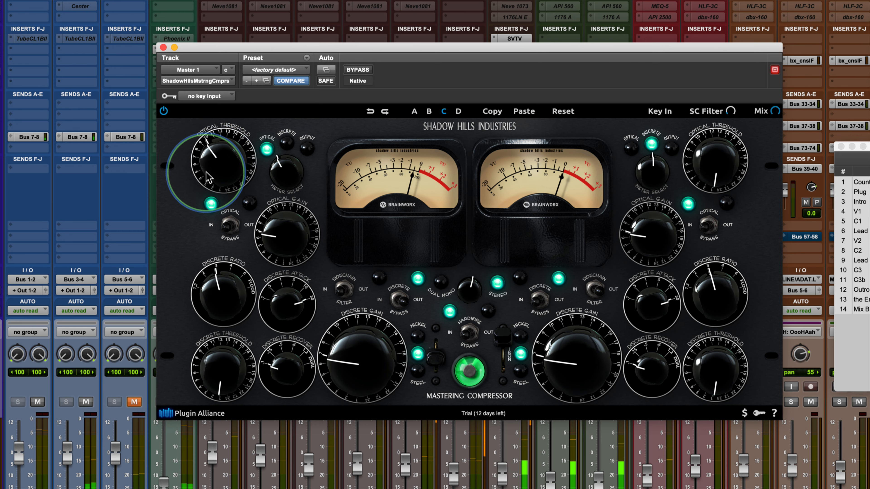
drag(272, 231, 273, 198)
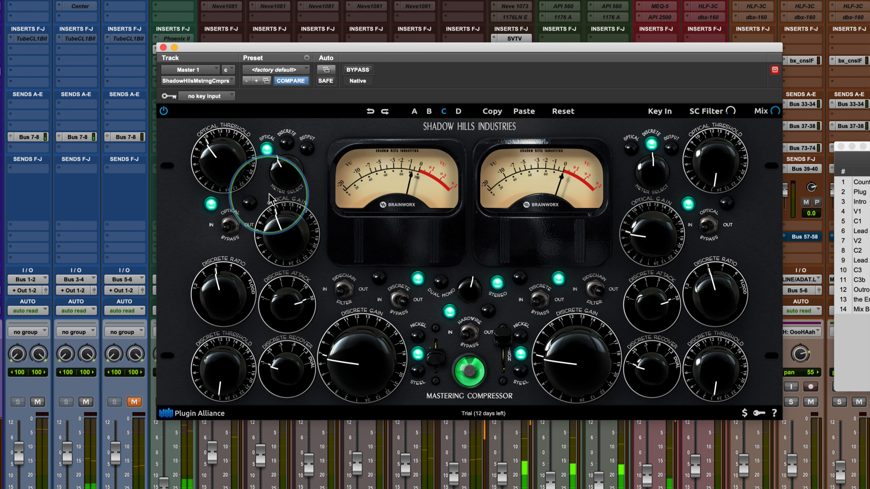
- Compare the optical compressor in and out during playback while fine-tuning its threshold and gain, leaving it in
click(237, 226)
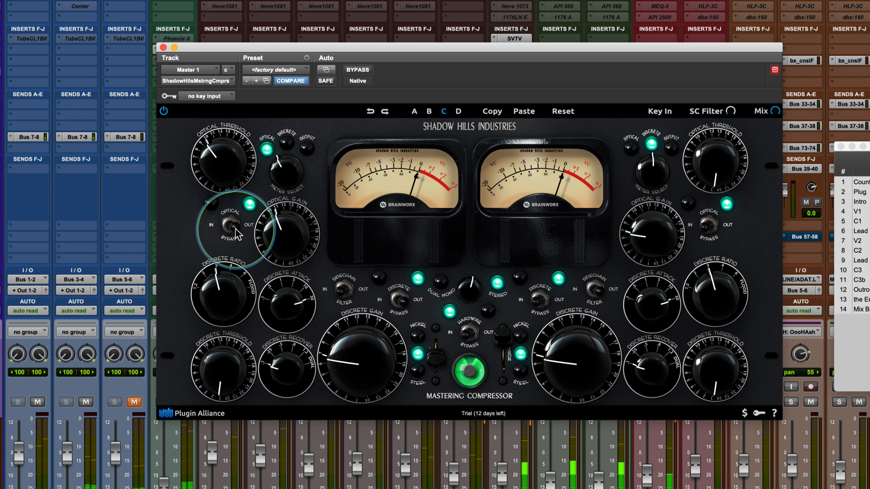
click(237, 227)
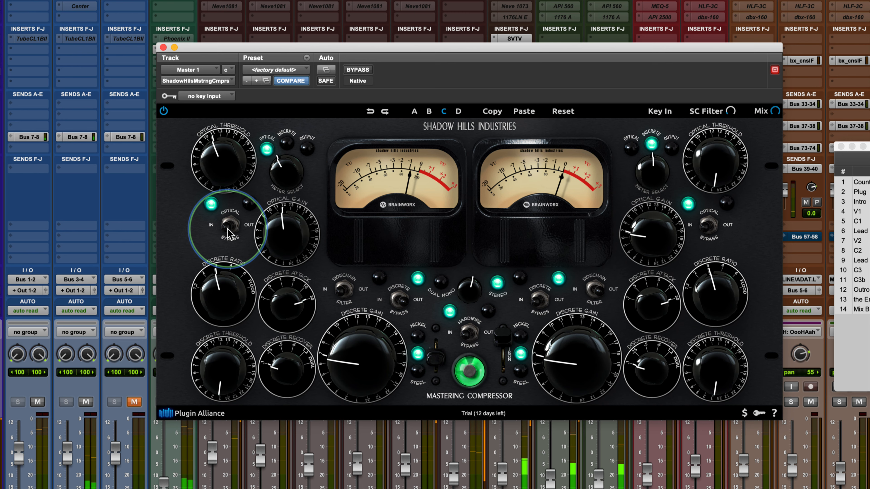
click(229, 234)
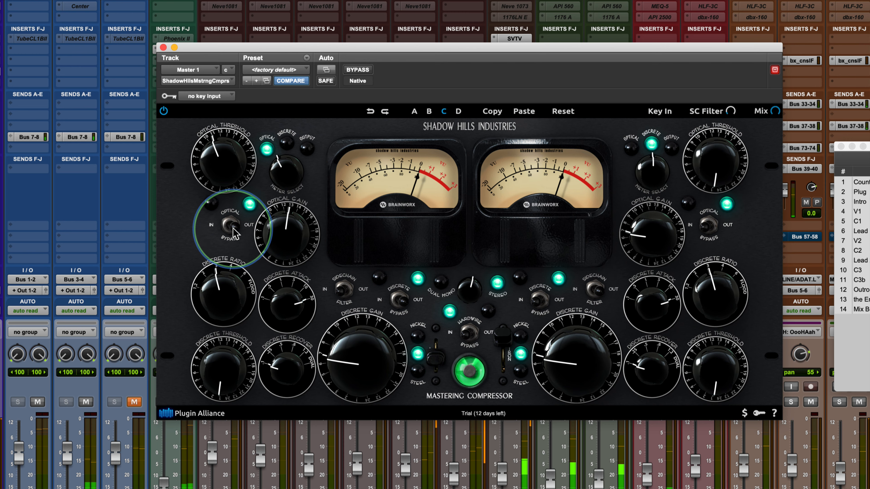
click(234, 234)
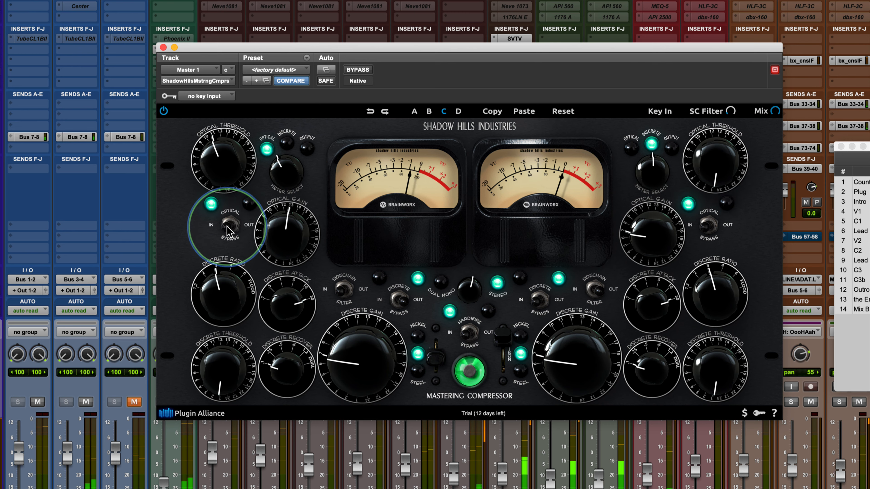
click(236, 233)
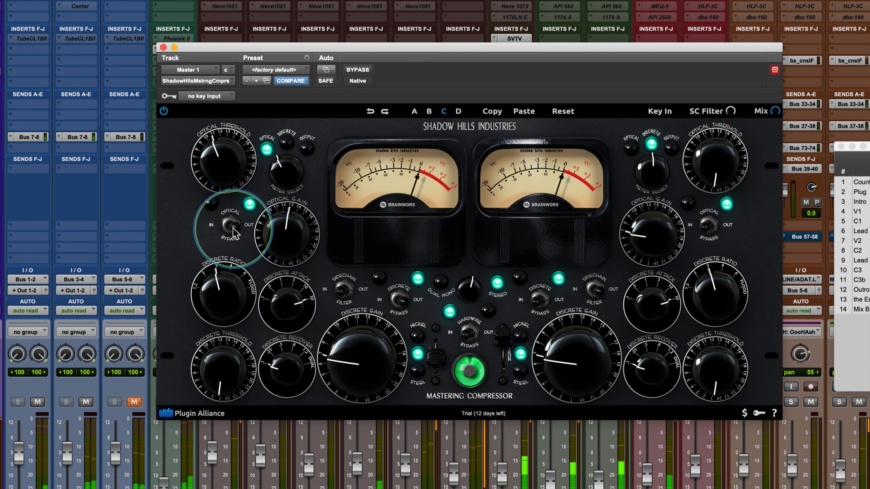
click(224, 233)
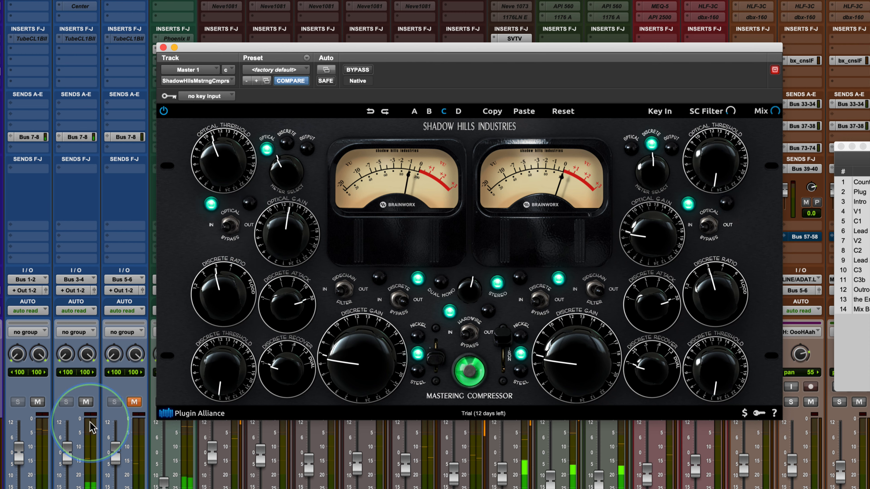
- Mute the Bus 3-4 channel and compare the optical compressor in and out again, leaving it in
click(85, 402)
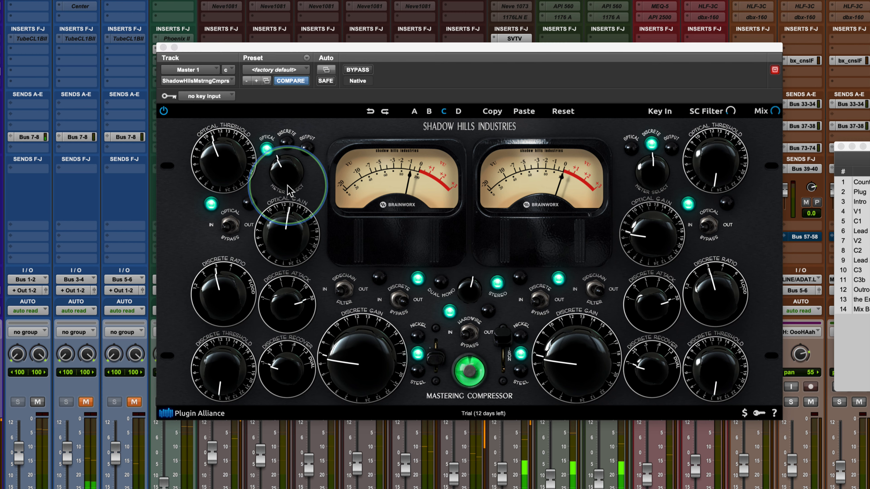
click(227, 232)
click(228, 229)
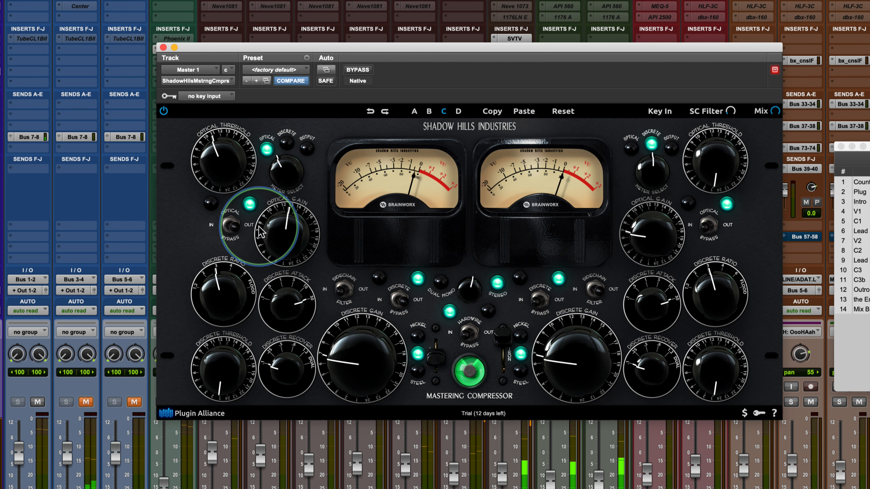
click(231, 230)
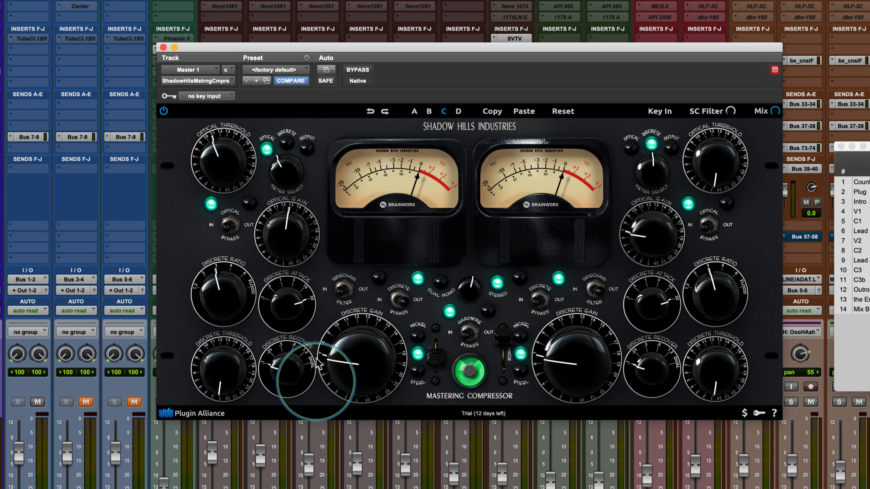
- Engage the discrete compressor and sweep its ratio from lowest to highest, settling just past twelve o'clock
click(406, 303)
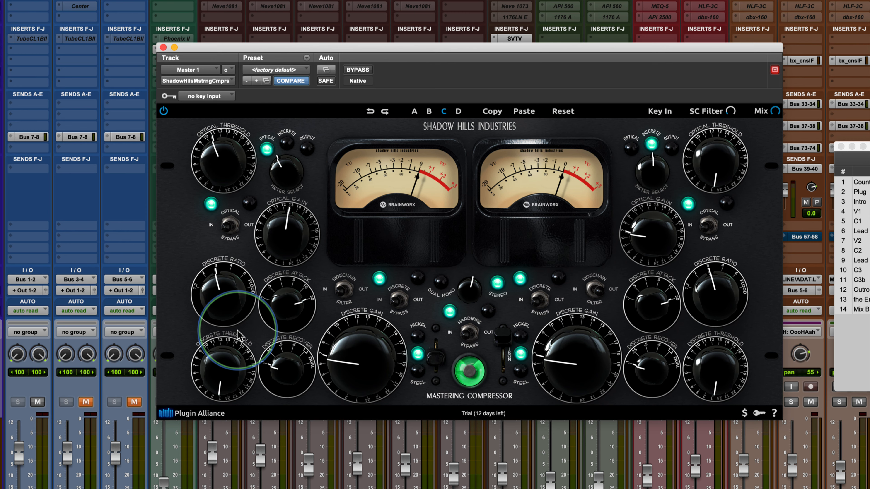
drag(214, 294, 198, 331)
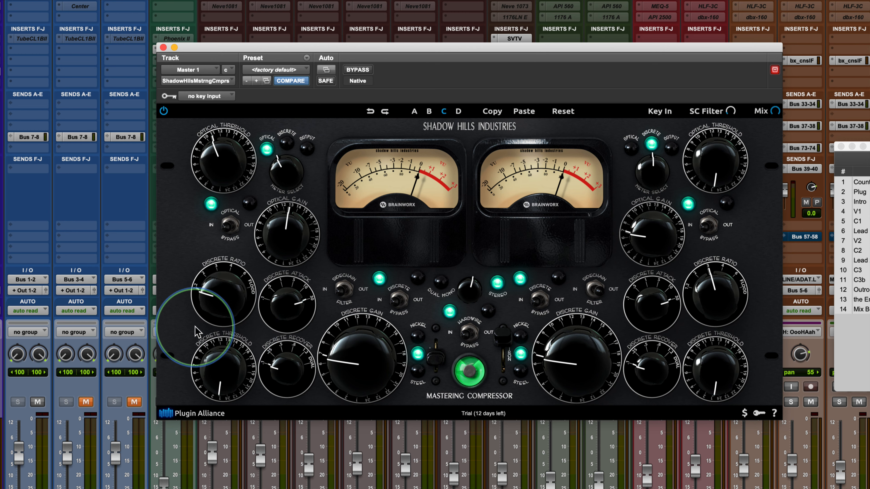
drag(210, 299, 222, 245)
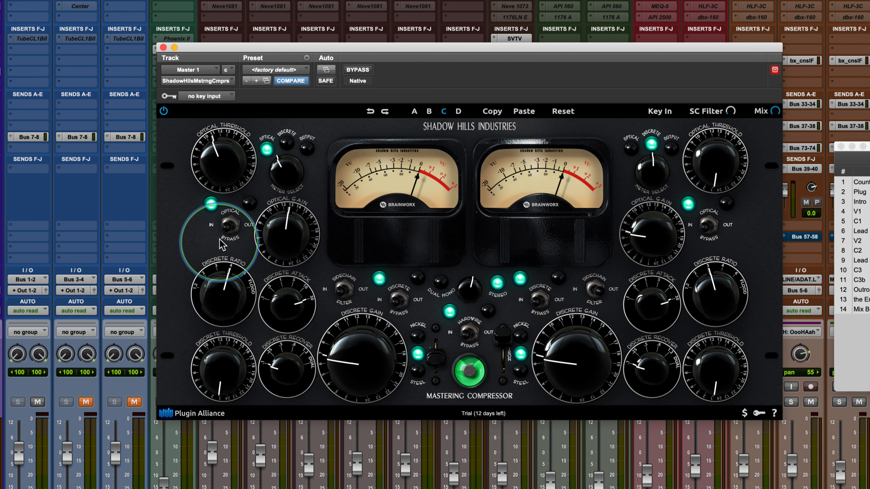
drag(224, 297, 227, 272)
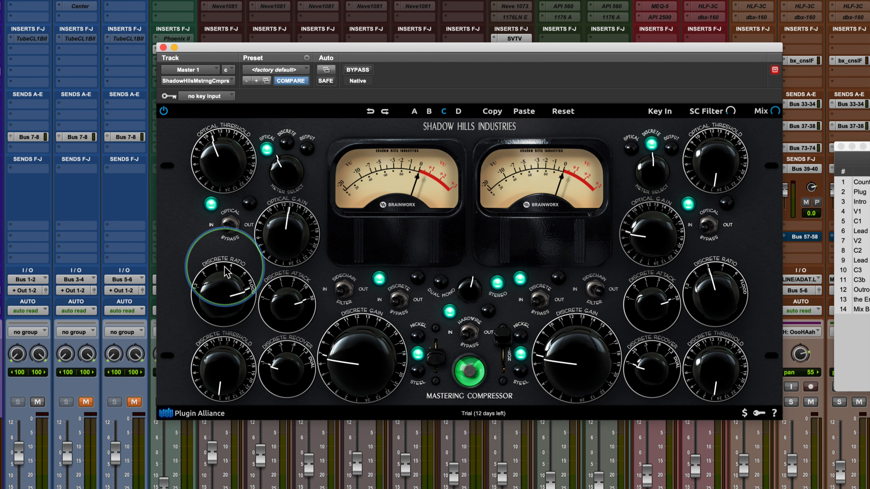
drag(224, 266, 212, 288)
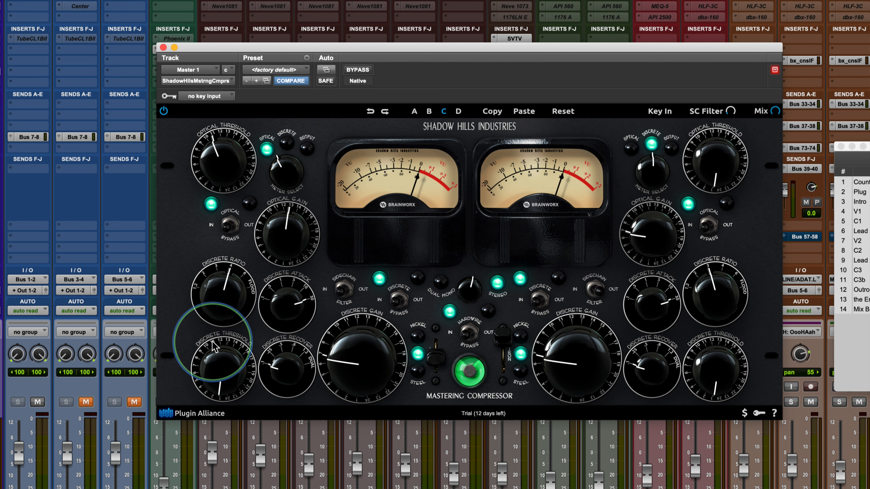
drag(210, 301, 193, 355)
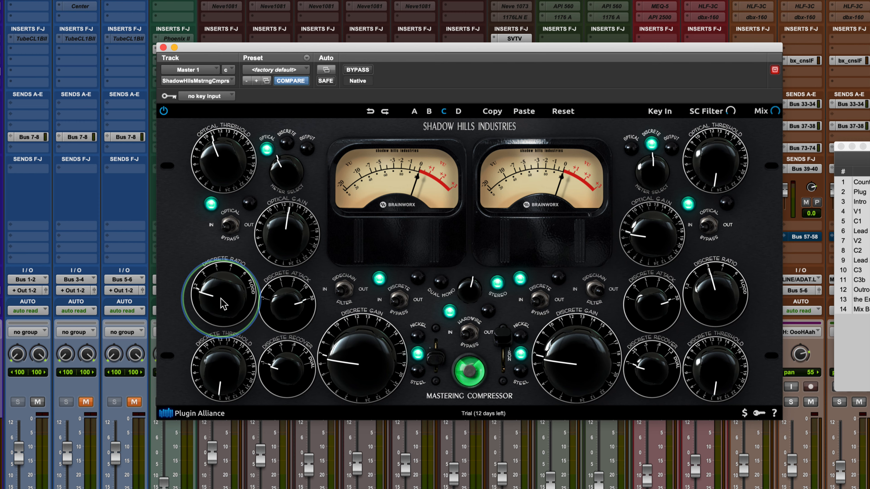
drag(224, 303, 230, 240)
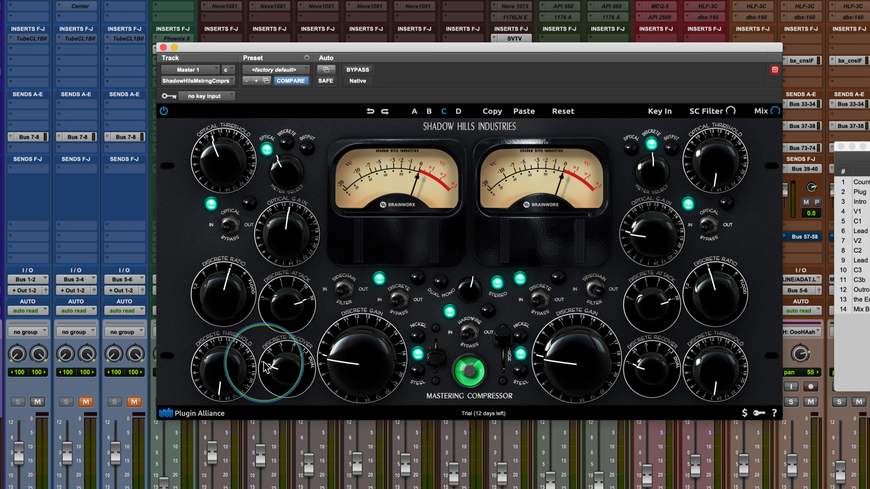
- Try the discrete recovery up to its highest position and return it to its original setting
drag(278, 358, 281, 294)
drag(283, 384, 287, 351)
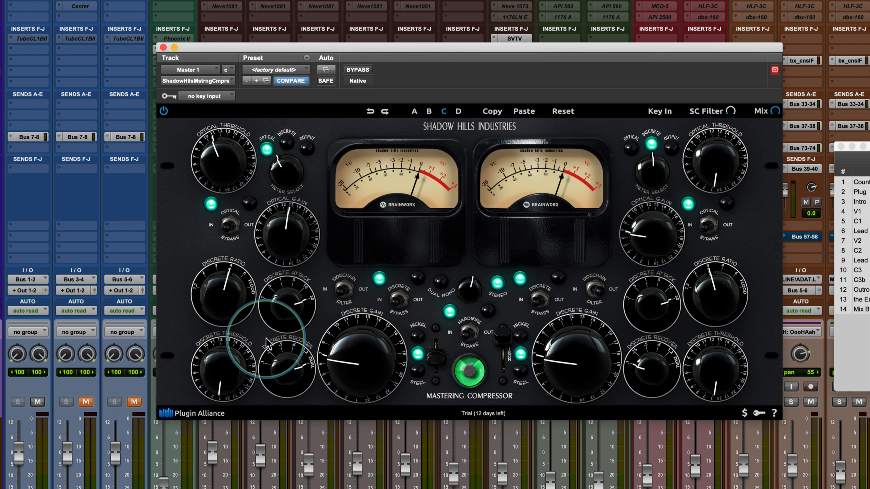
drag(289, 383, 253, 464)
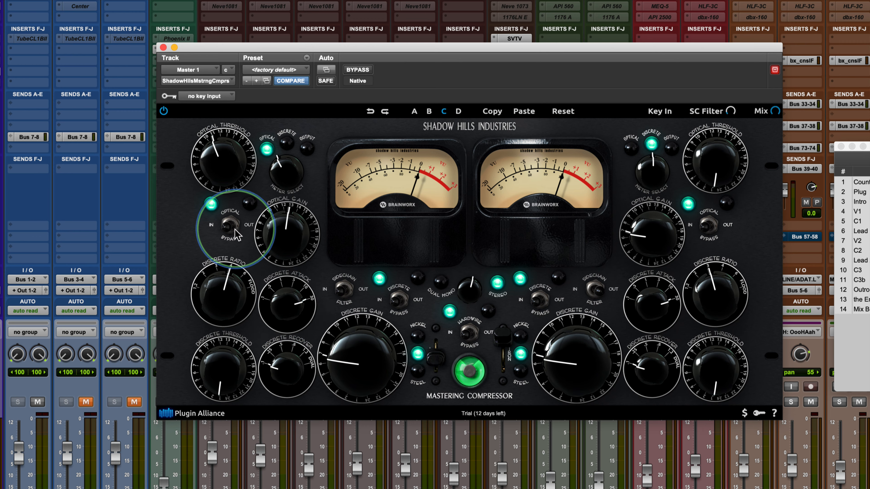
- With the optical section bypassed, engage the discrete compressor with its threshold near twelve o'clock and its gain raised slightly
click(247, 229)
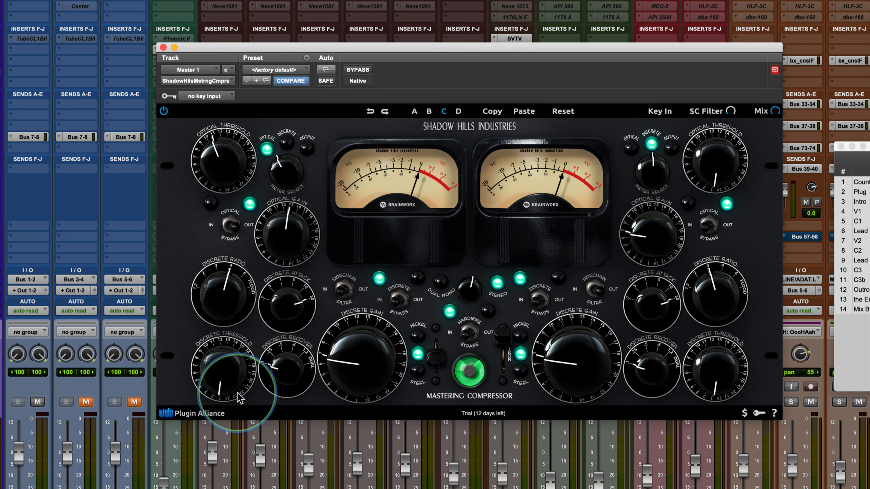
drag(242, 398, 218, 244)
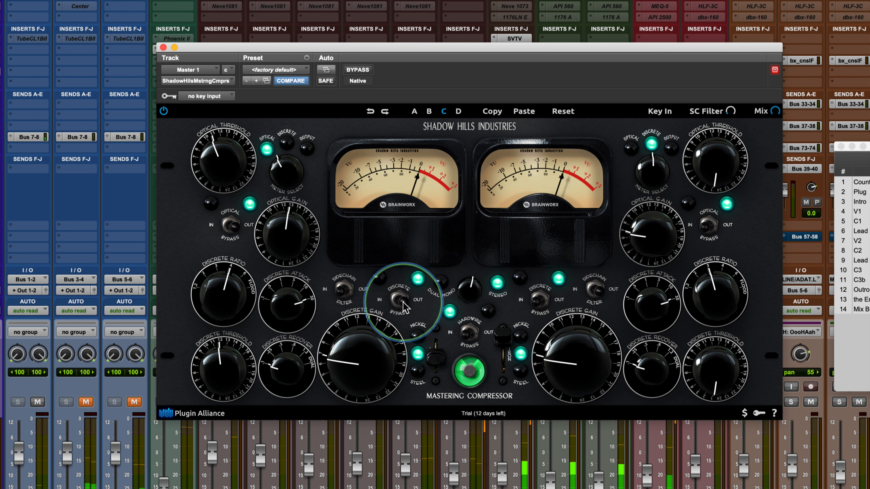
click(400, 303)
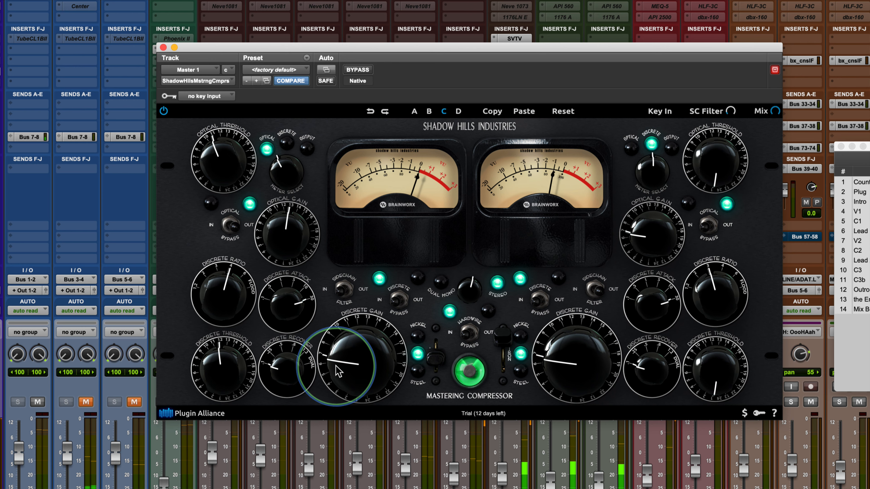
drag(338, 365, 333, 349)
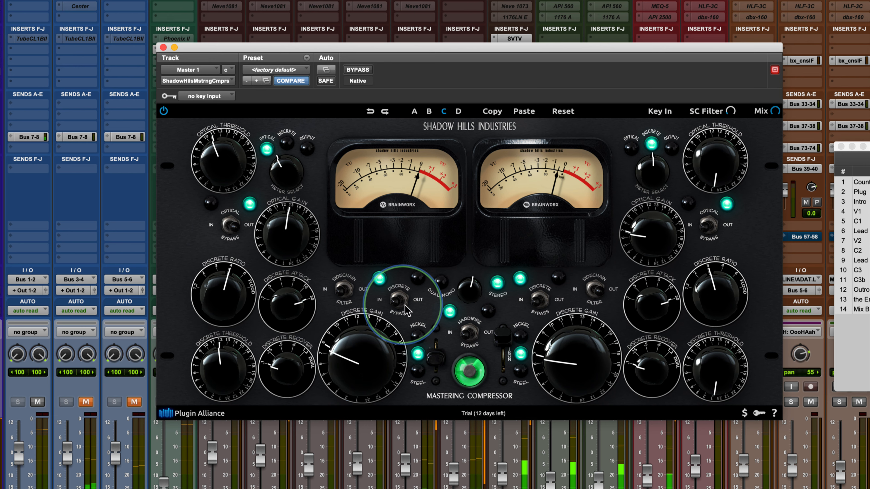
- Compare the discrete compressor in and out during playback, leaving it in
click(392, 305)
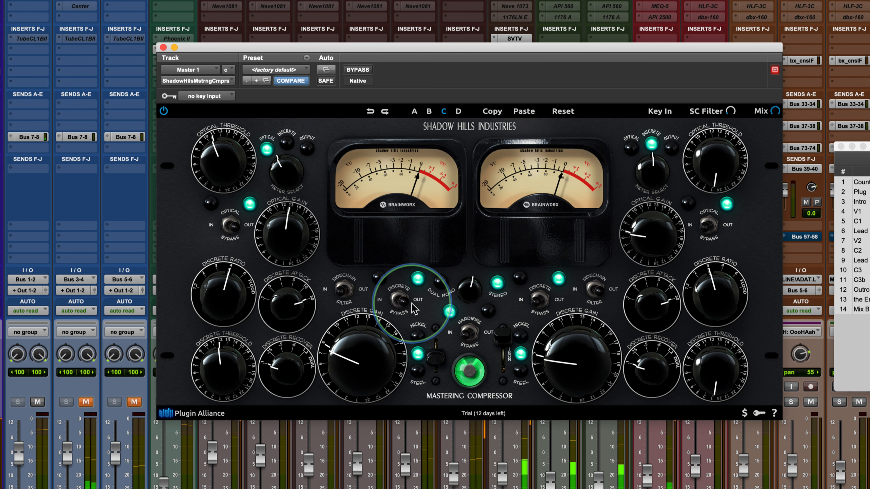
click(405, 302)
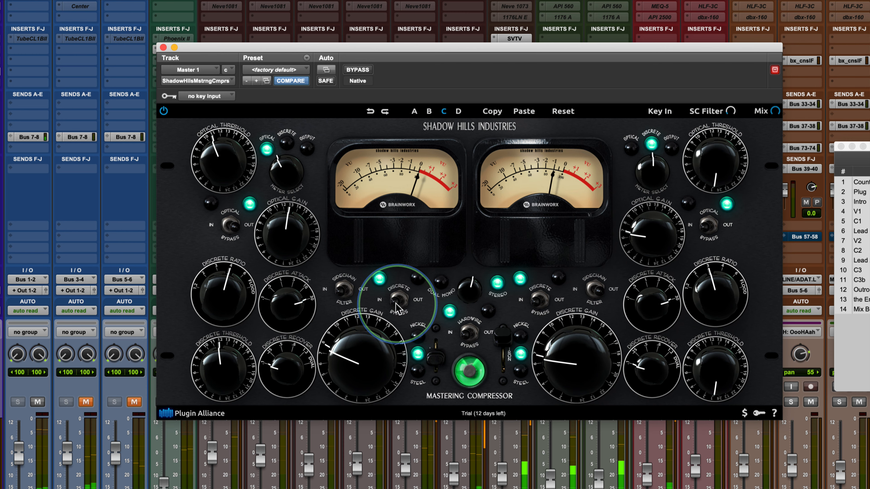
click(406, 304)
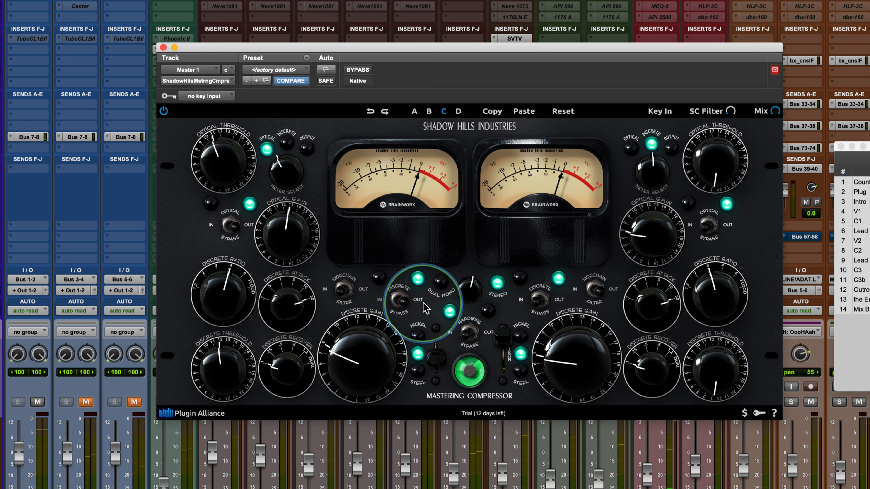
click(404, 302)
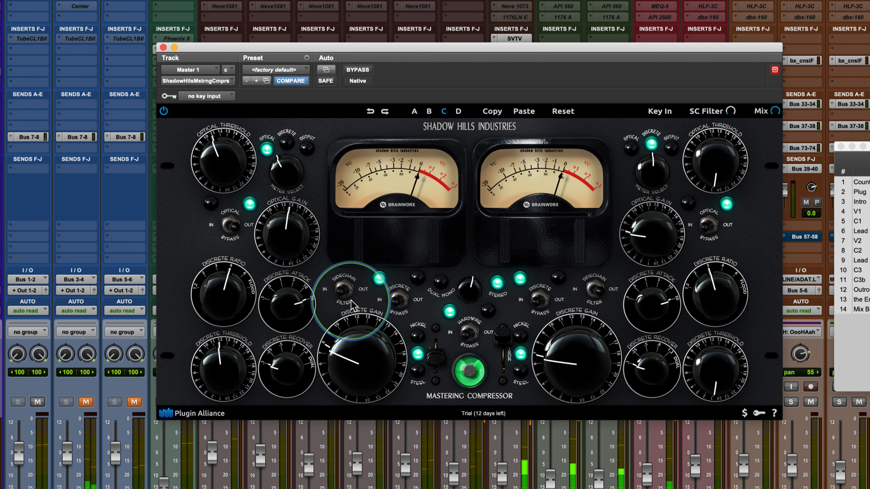
click(417, 301)
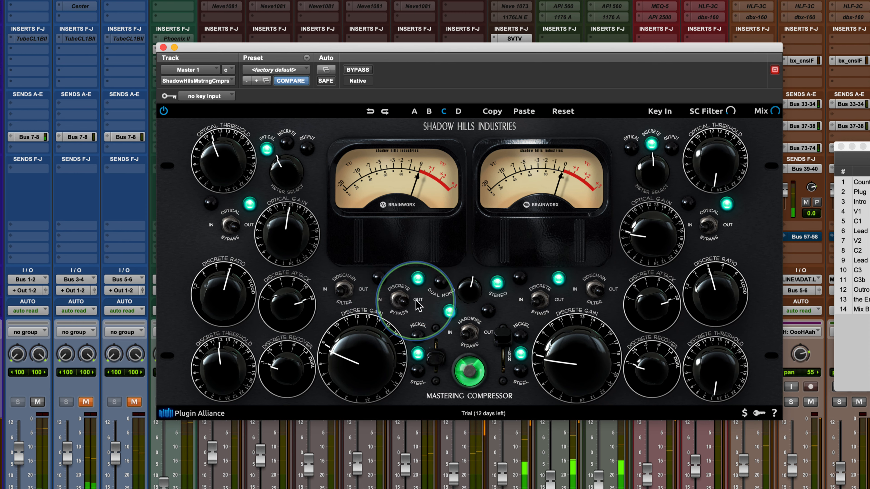
click(405, 301)
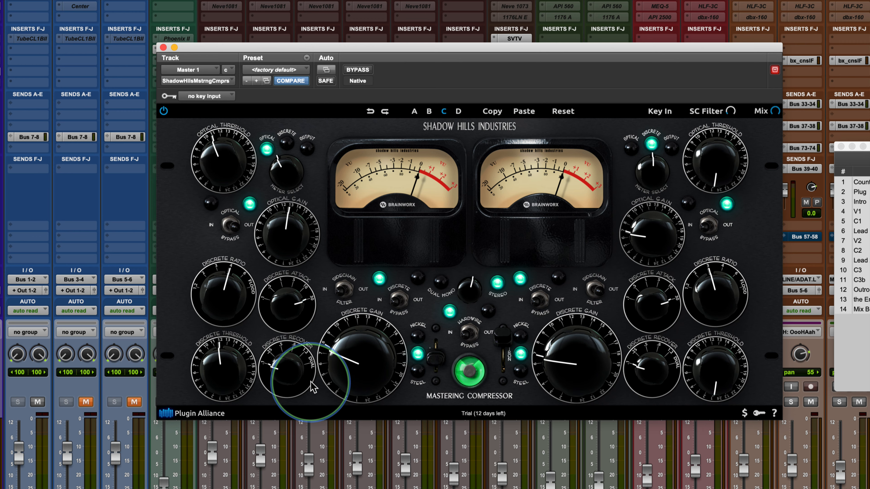
- Set the discrete recovery to its highest position, lower the discrete attack and reduce the discrete ratio to its lowest setting
drag(279, 368, 273, 223)
drag(278, 303, 271, 379)
drag(222, 290, 202, 418)
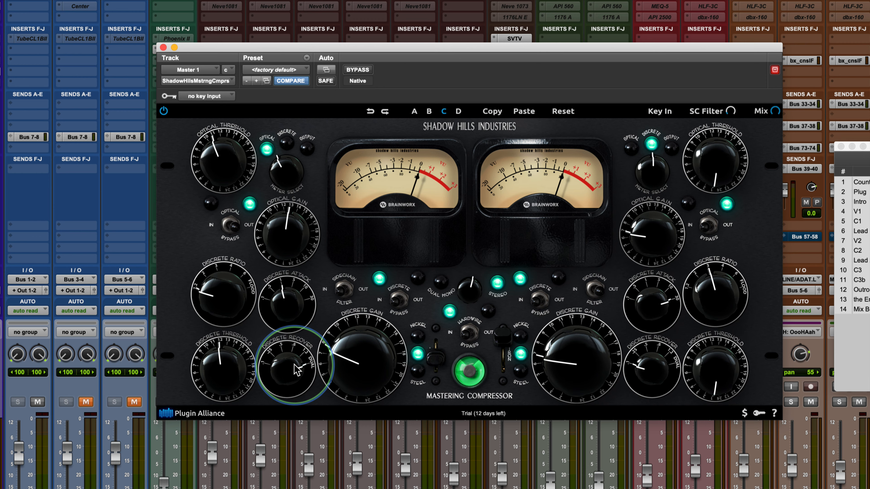
- Start playback, lower the discrete threshold to about eleven o'clock and raise the discrete gain to nearly one o'clock
key(space)
mouse_move(213, 379)
mouse_down()
mouse_move(212, 353)
mouse_move(198, 375)
mouse_up()
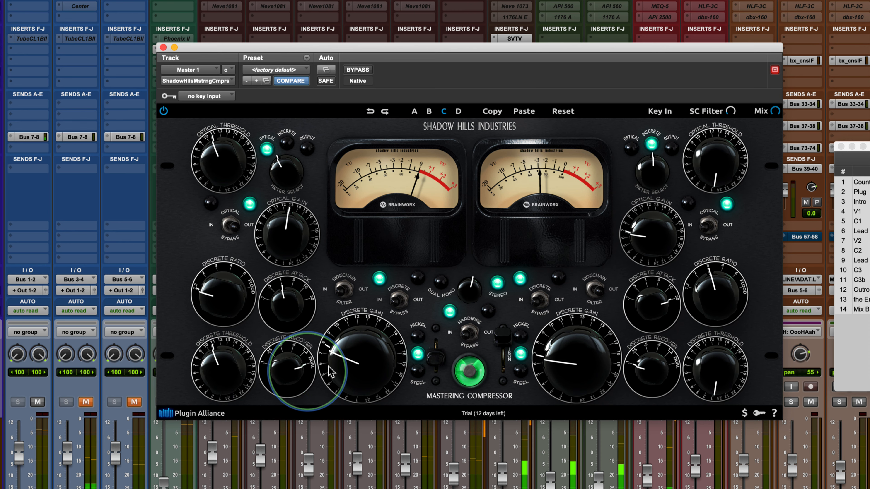
drag(331, 372, 346, 323)
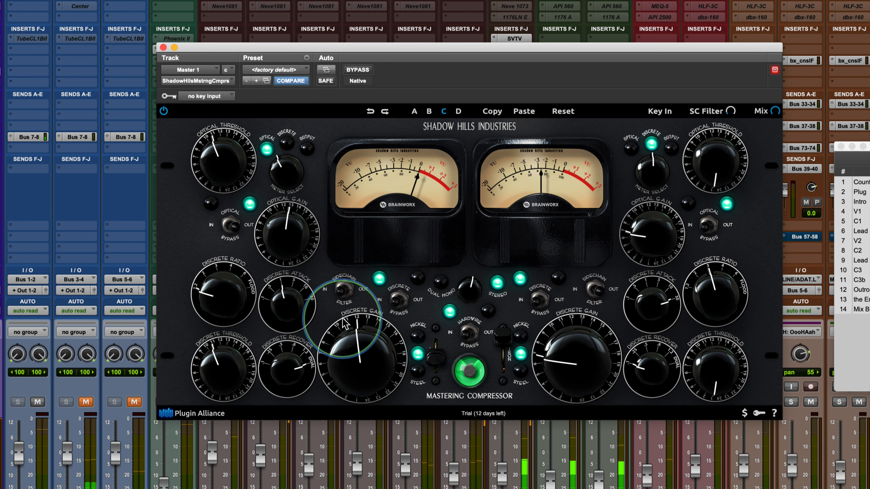
click(406, 300)
drag(356, 356, 357, 336)
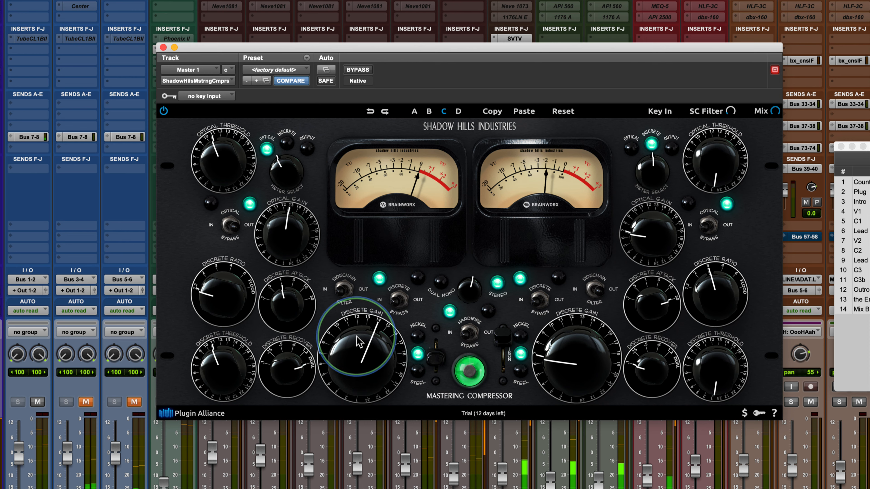
- Compare the louder discrete compressor setting in and out during playback, leaving it in
click(395, 304)
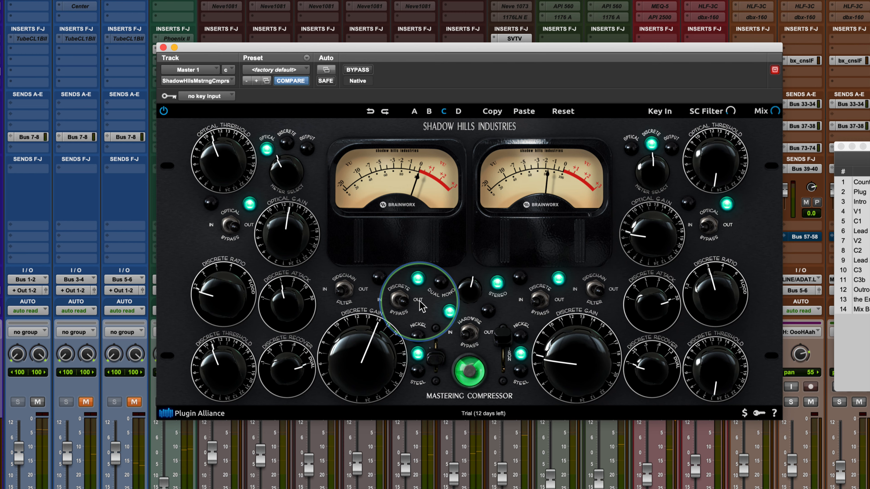
click(404, 301)
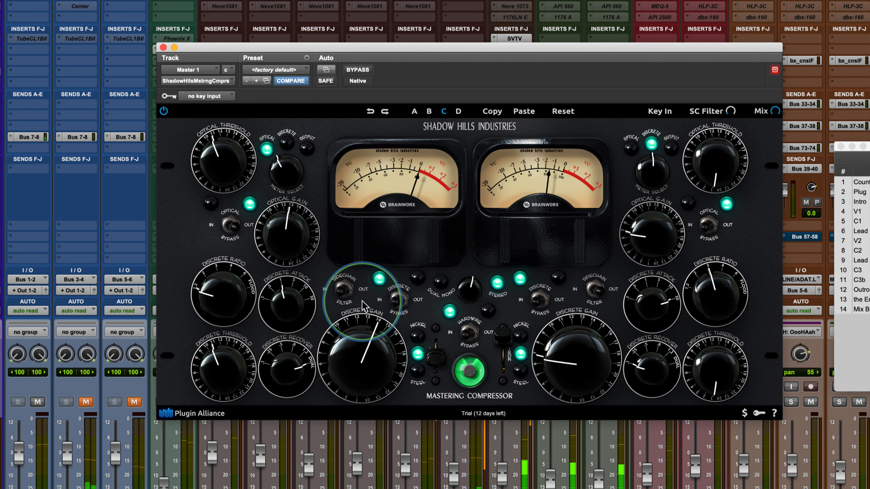
click(404, 301)
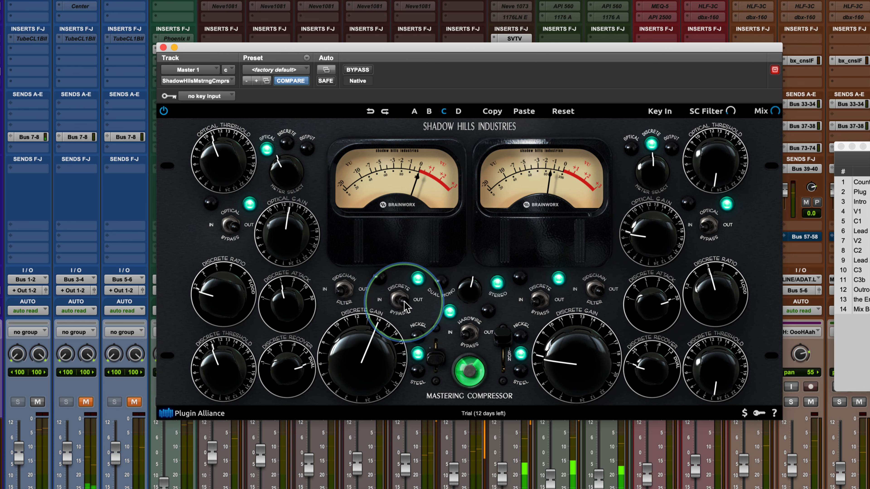
click(404, 301)
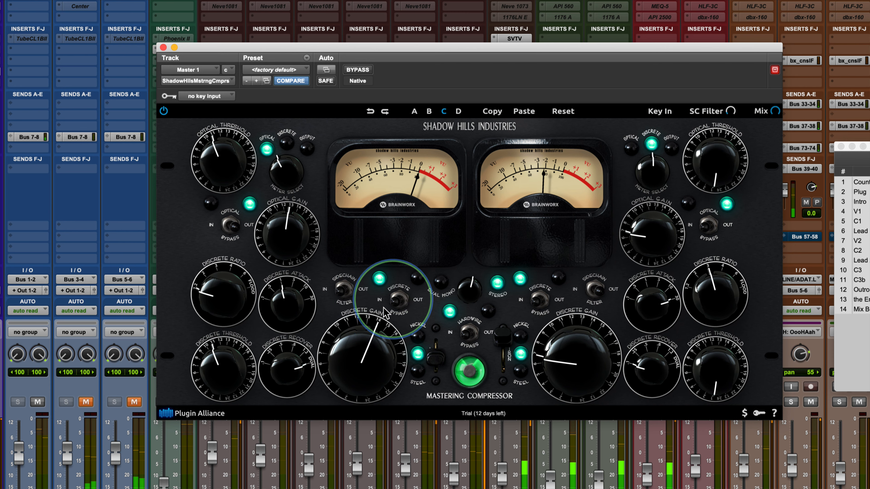
- Try a lower discrete recovery position, restore the highest one, and check the discrete section in and out
drag(288, 367, 285, 380)
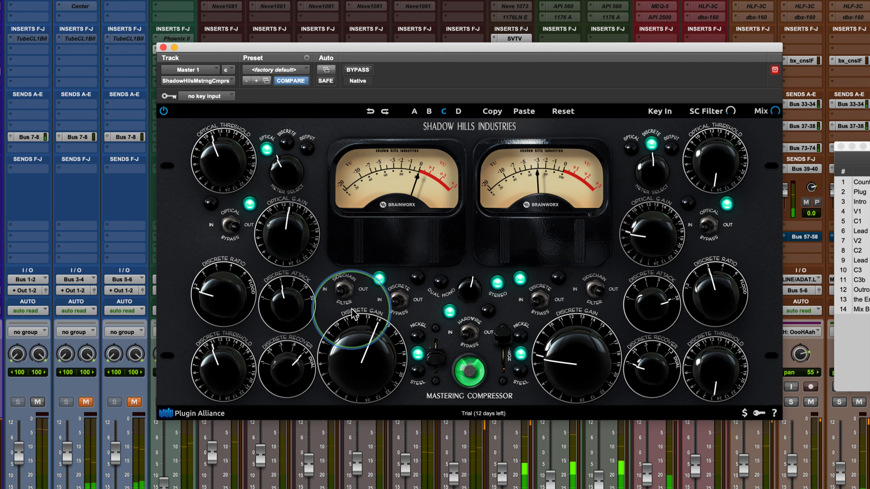
drag(284, 383, 282, 328)
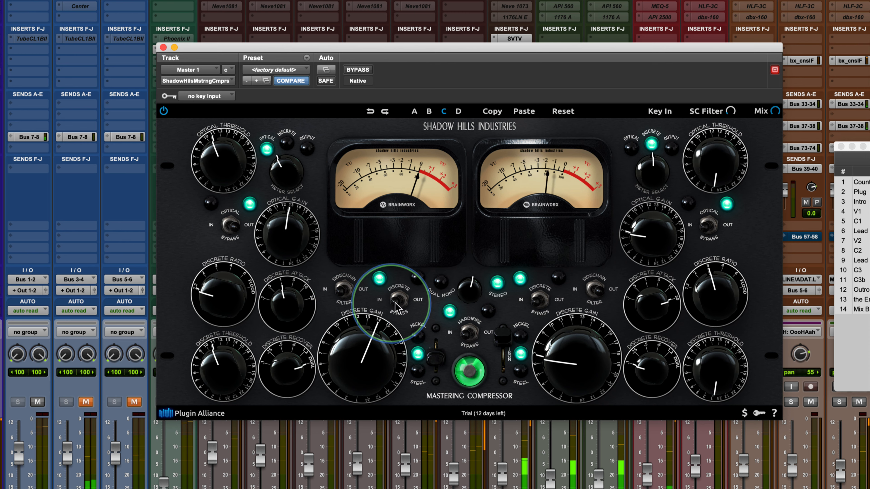
click(405, 304)
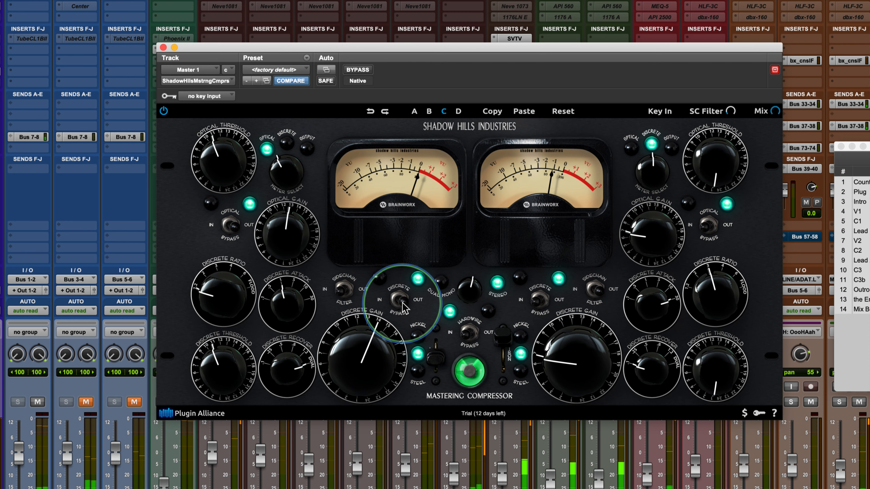
click(403, 302)
- Reduce the discrete gain to just past twelve o'clock and lower the discrete threshold slightly further
drag(365, 357, 359, 363)
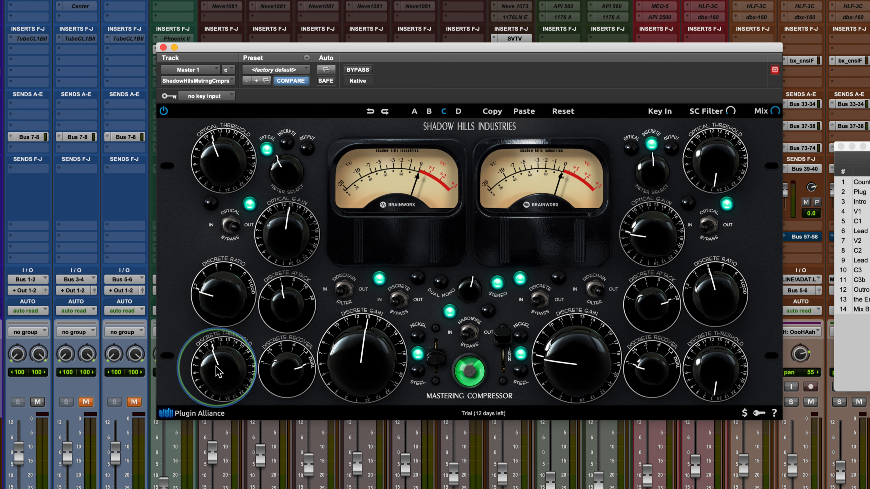
mouse_move(217, 368)
mouse_down()
mouse_move(209, 399)
mouse_move(208, 375)
mouse_up()
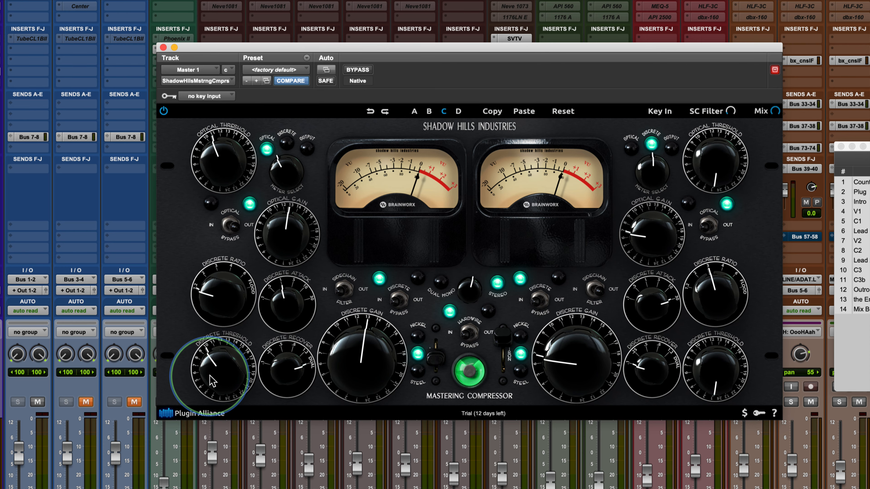
- Set the discrete recovery to its lowest position and the attack to its highest, with the discrete ratio just past twelve o'clock
drag(296, 360, 281, 468)
drag(287, 300, 285, 220)
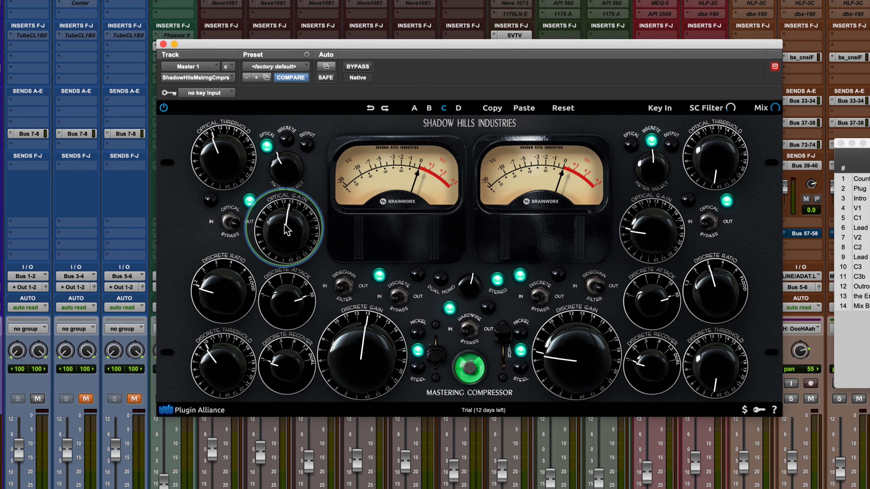
drag(209, 282, 209, 226)
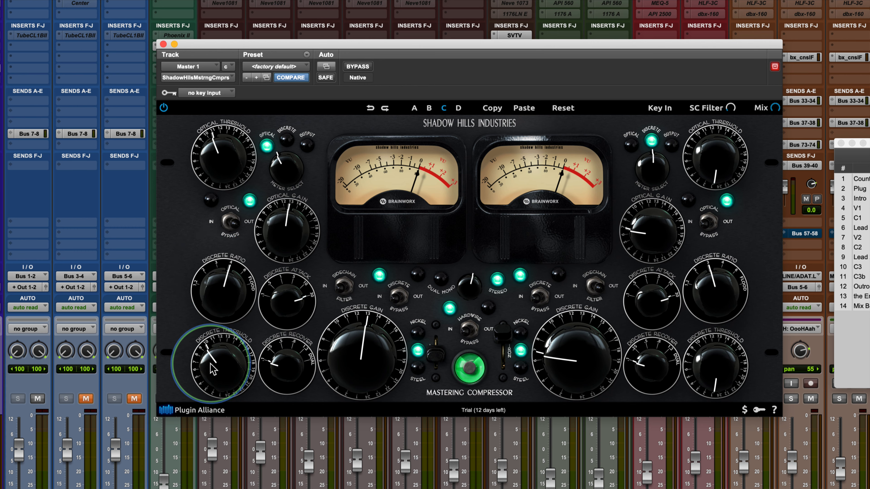
- Lower the discrete gain to slightly below eleven o'clock during playback, comparing the discrete section in and out to match levels
drag(356, 353, 335, 381)
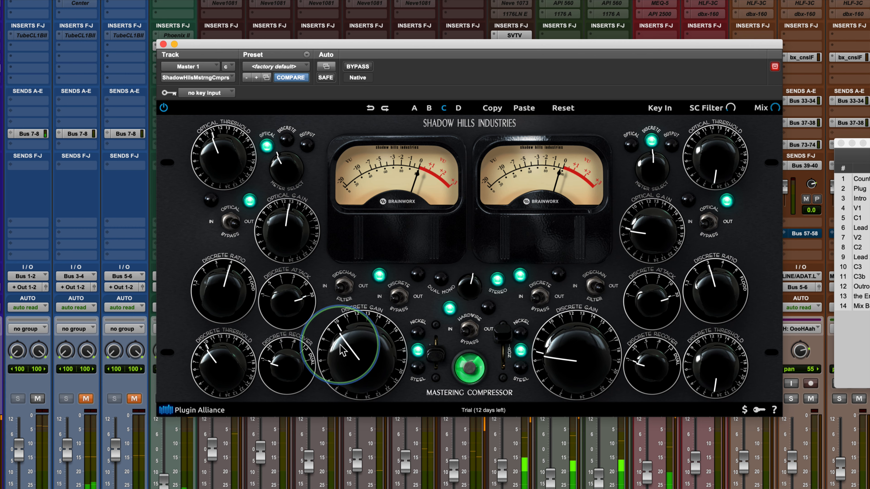
click(404, 297)
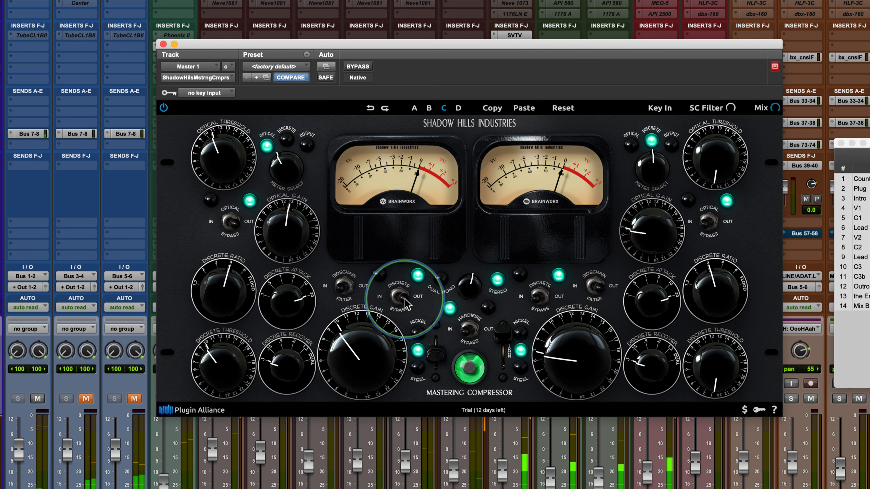
click(393, 299)
drag(343, 345, 341, 348)
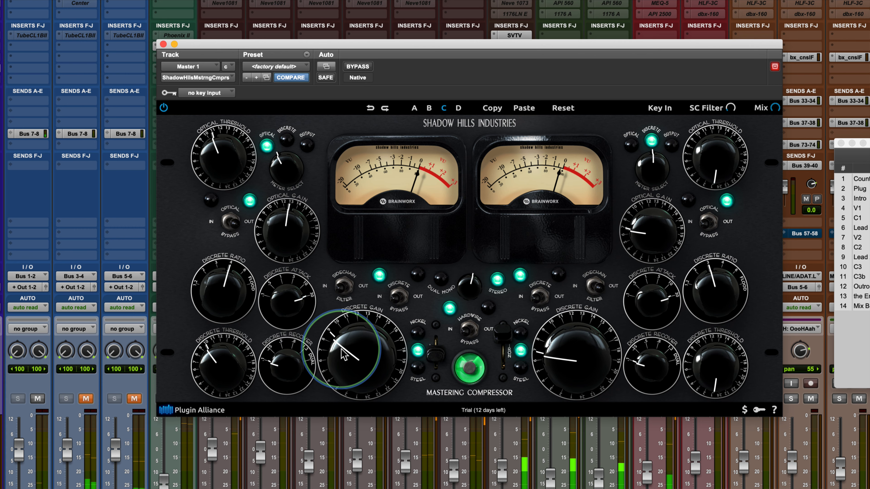
- Raise the discrete threshold to just before twelve o'clock and match the discrete gain near half past ten, comparing the section in and out
mouse_move(217, 350)
mouse_down()
mouse_move(218, 329)
mouse_move(211, 362)
mouse_move(212, 355)
mouse_up()
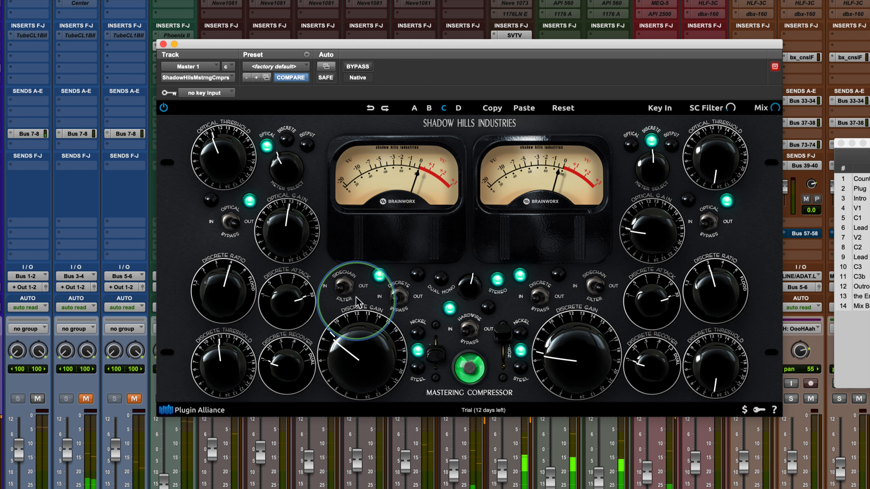
drag(341, 355, 341, 338)
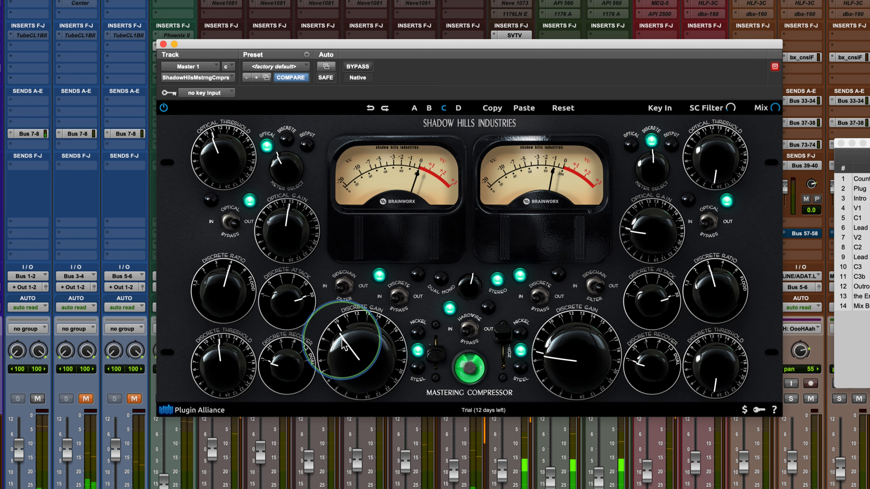
click(401, 298)
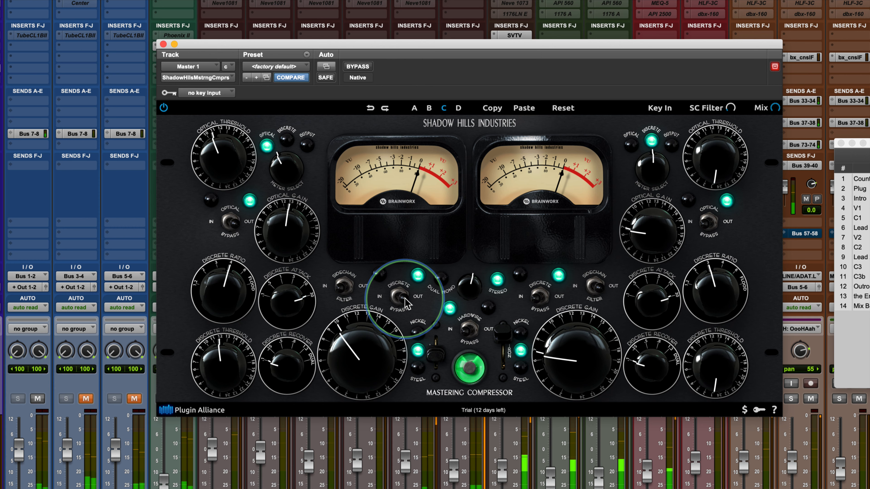
click(405, 298)
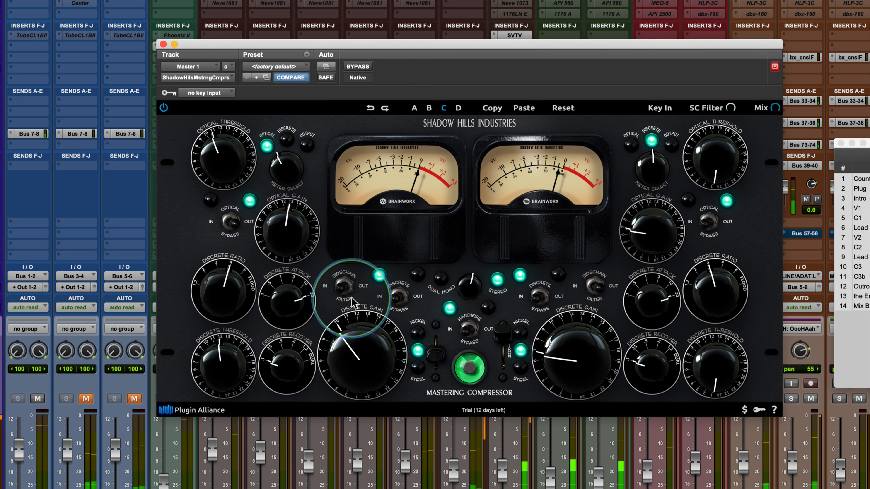
drag(336, 353, 337, 359)
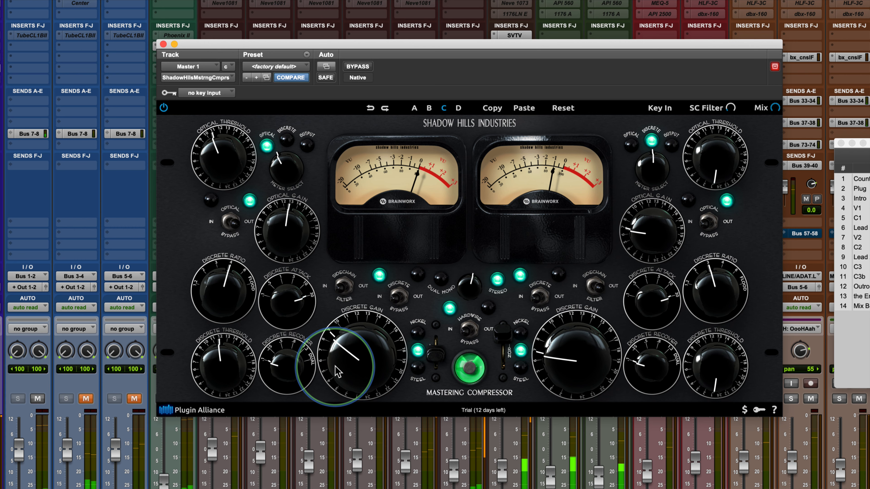
click(402, 299)
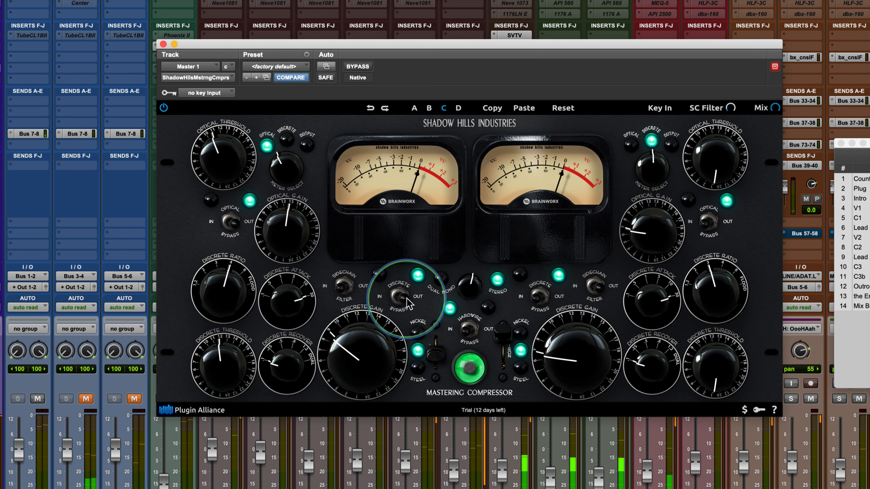
click(406, 302)
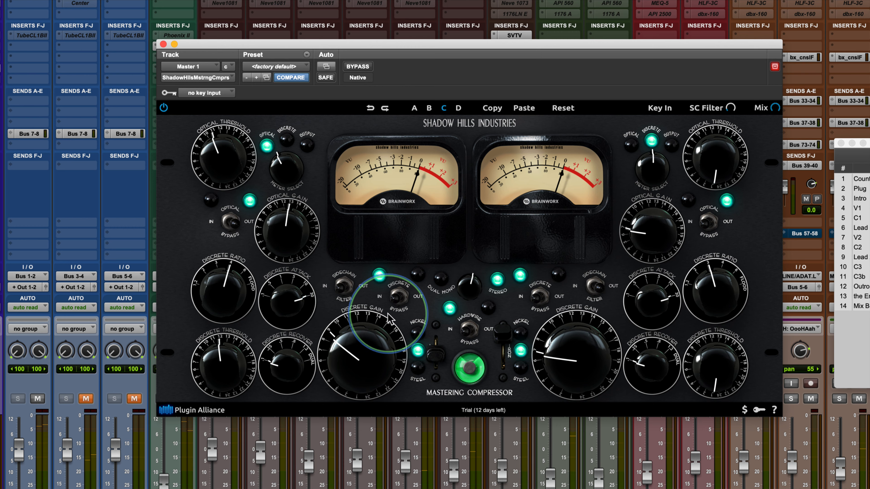
- Engage the optical compressor alongside the discrete one and compare the whole unit with hardwire bypass, leaving it in
click(229, 223)
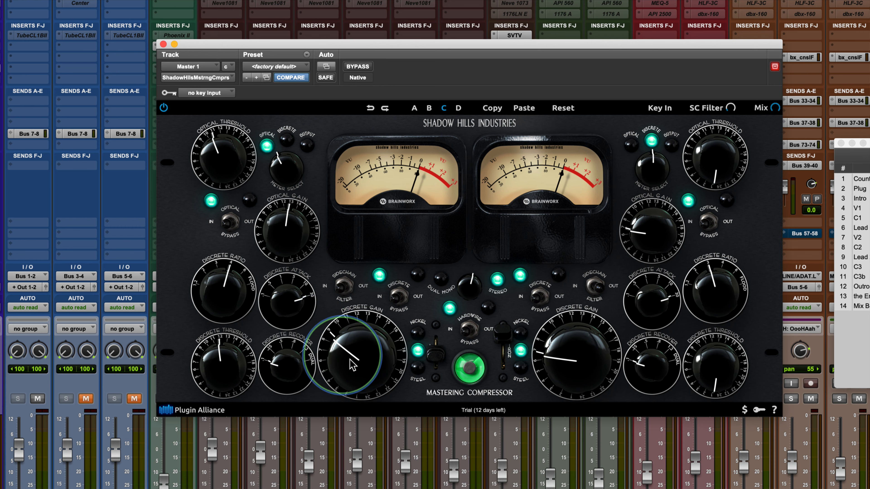
click(466, 332)
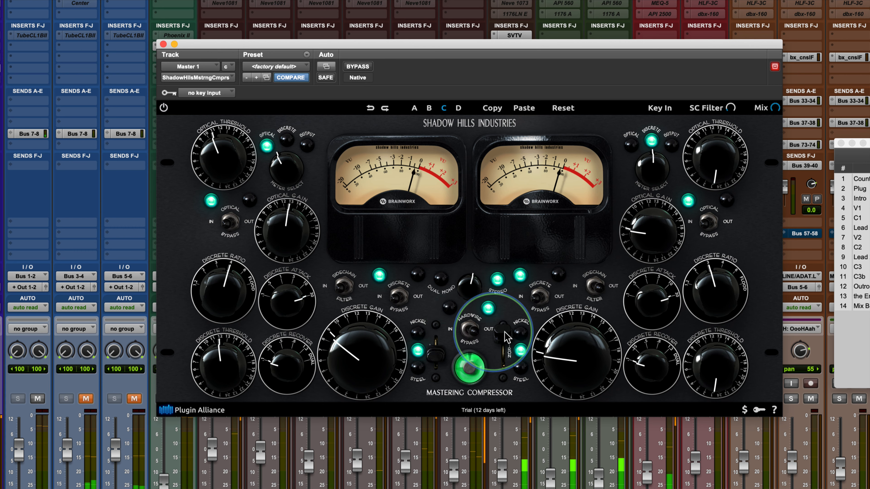
click(474, 332)
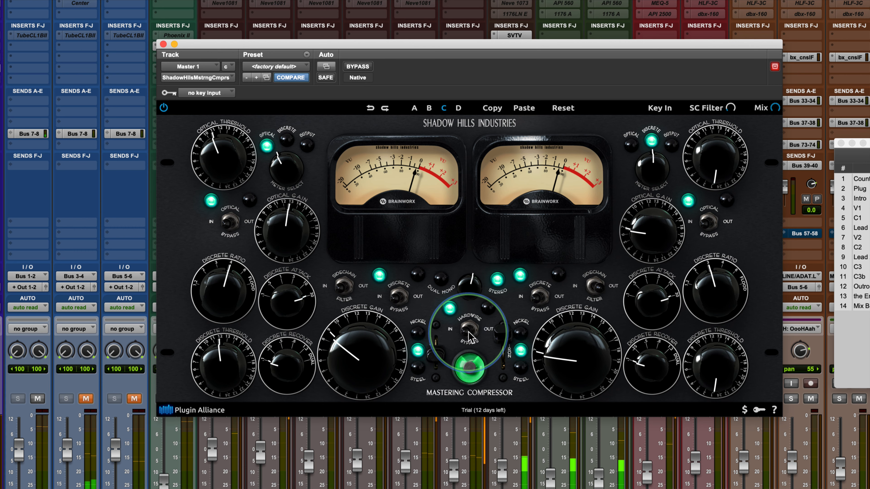
click(472, 338)
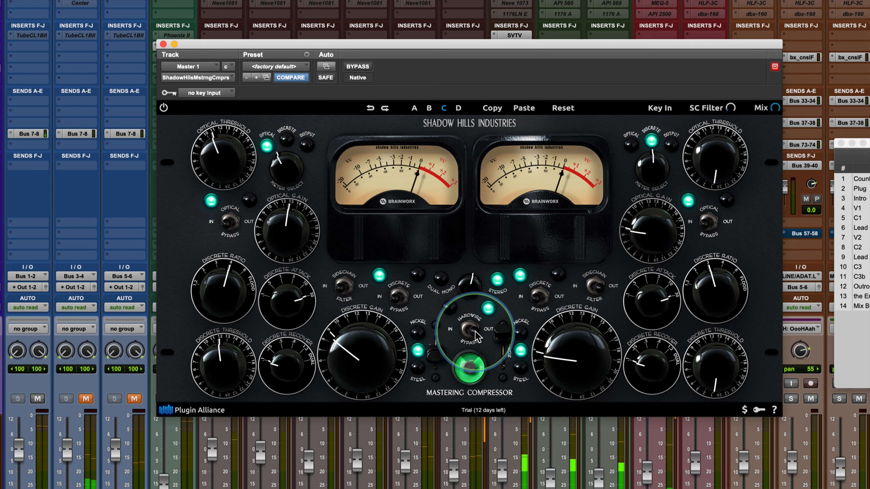
click(475, 331)
- Lower the discrete gain to just under ten o'clock and compare the unit in and out with hardwire bypass, leaving it bypassed
drag(341, 350, 336, 358)
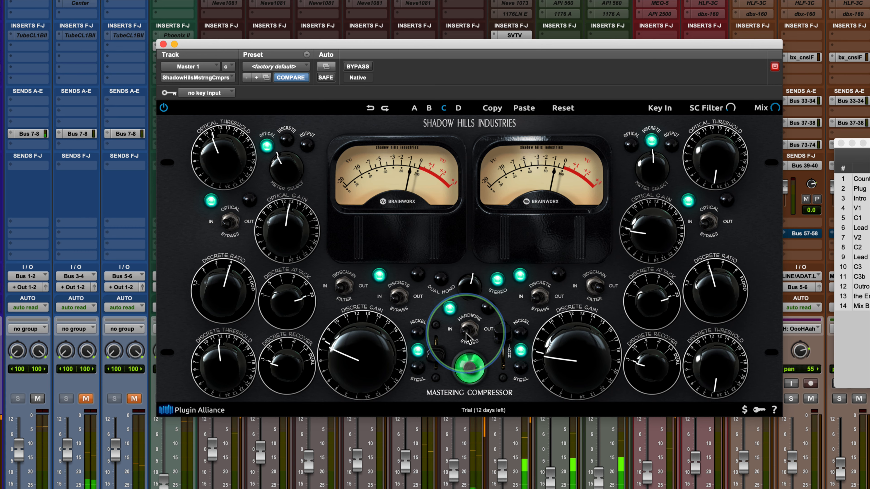
click(470, 339)
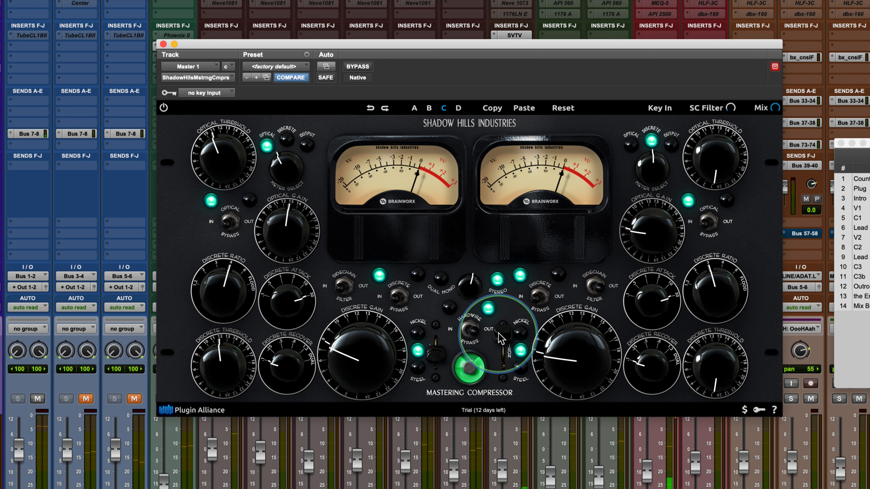
click(475, 336)
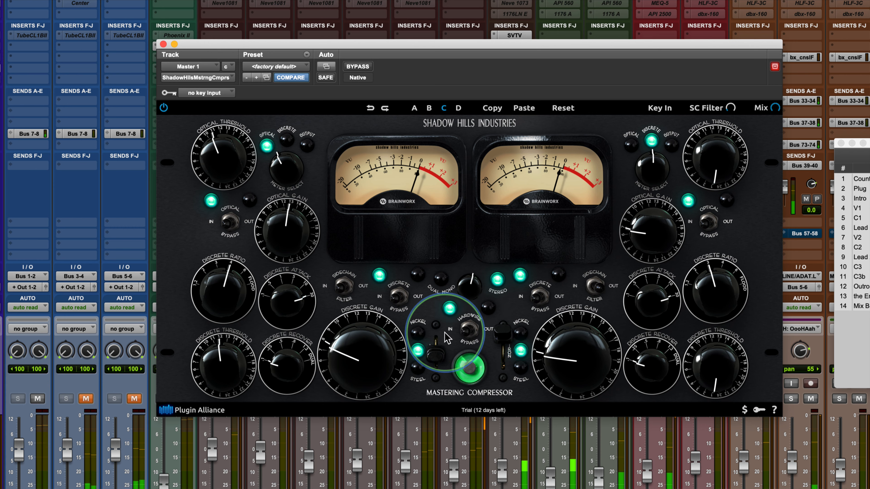
click(468, 335)
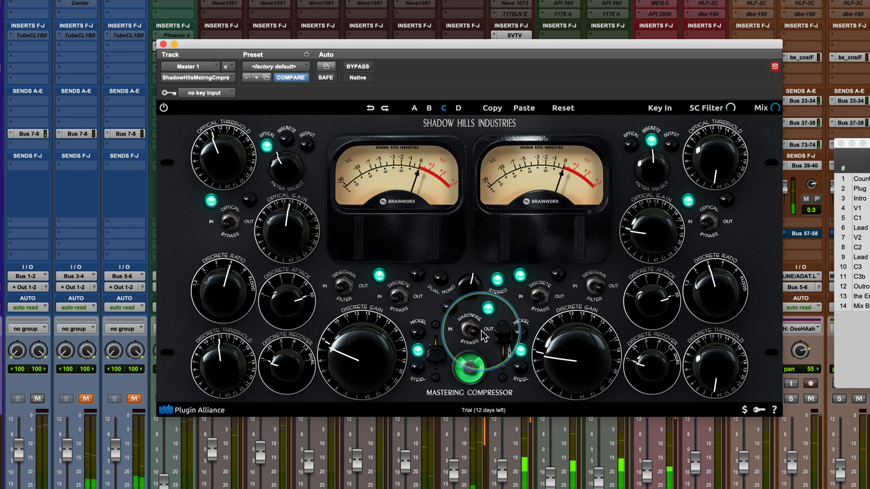
- Unmute the Bus 3-4 track and, with the unit switched back in, lower the discrete gain to about nine o'clock
click(86, 399)
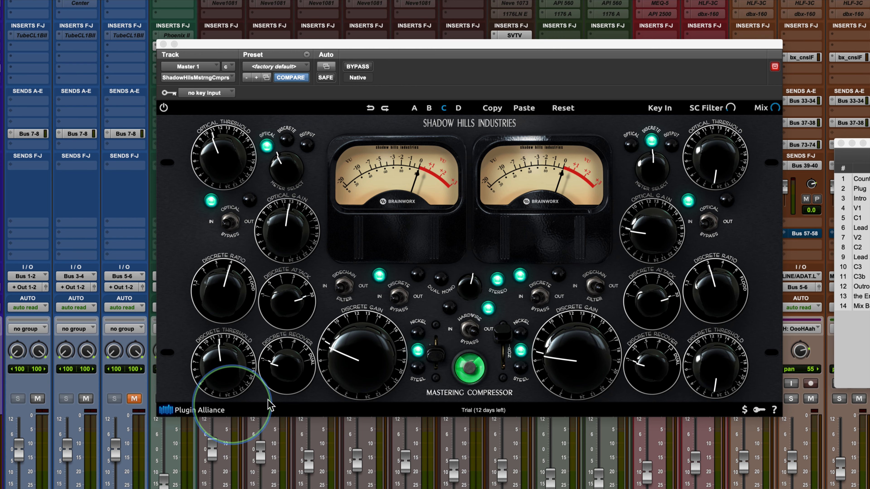
click(468, 333)
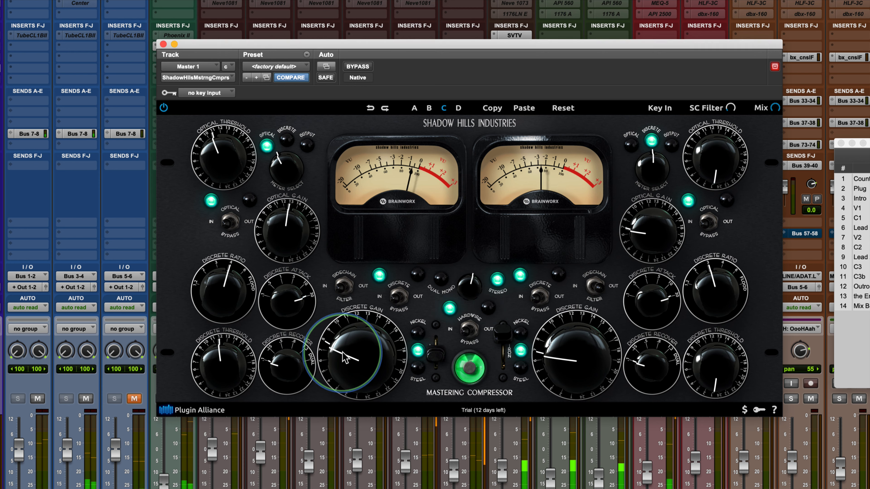
drag(344, 360, 342, 369)
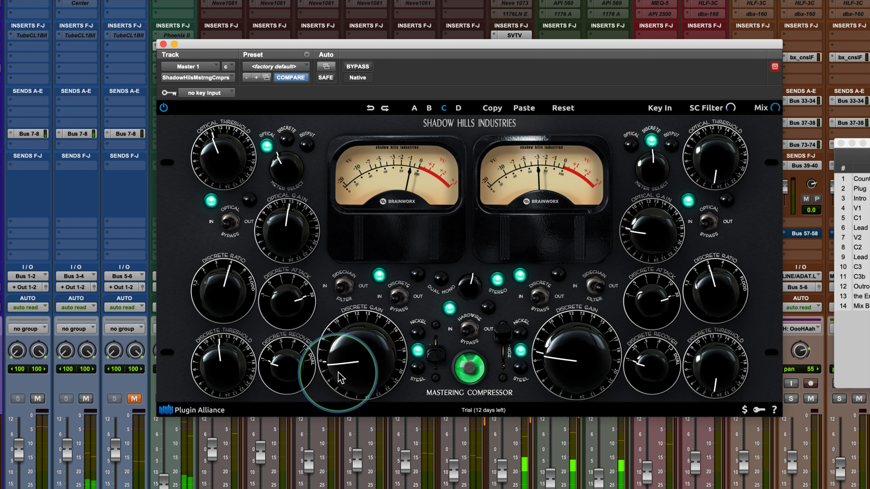
- Raise the discrete gain to just past ten o'clock and lower the discrete threshold to just before eleven o'clock
drag(338, 373, 341, 338)
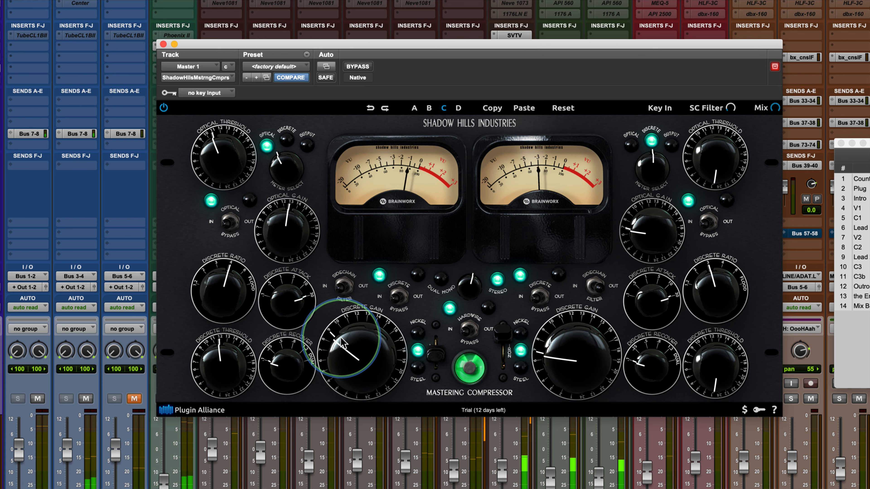
drag(223, 359, 214, 382)
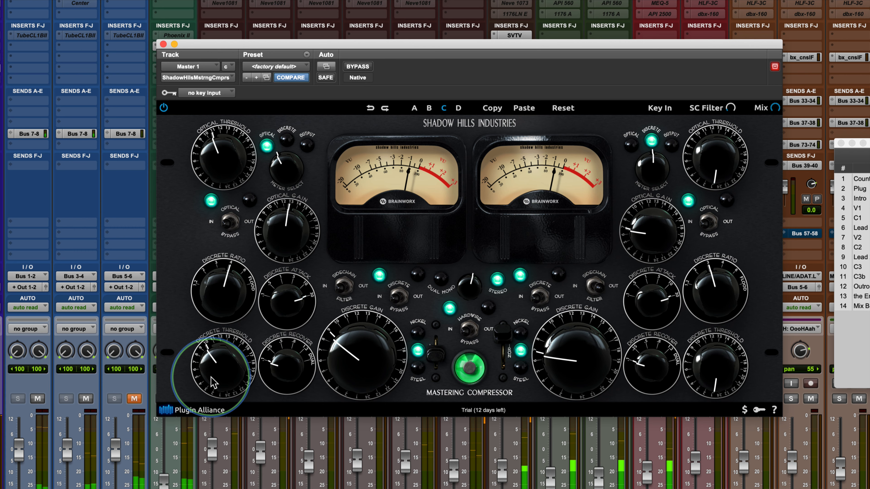
drag(204, 360, 204, 368)
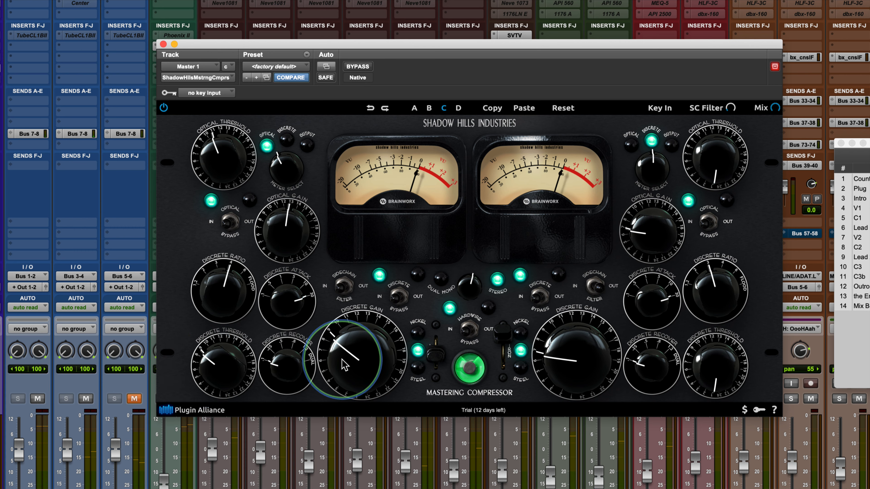
drag(213, 370, 212, 358)
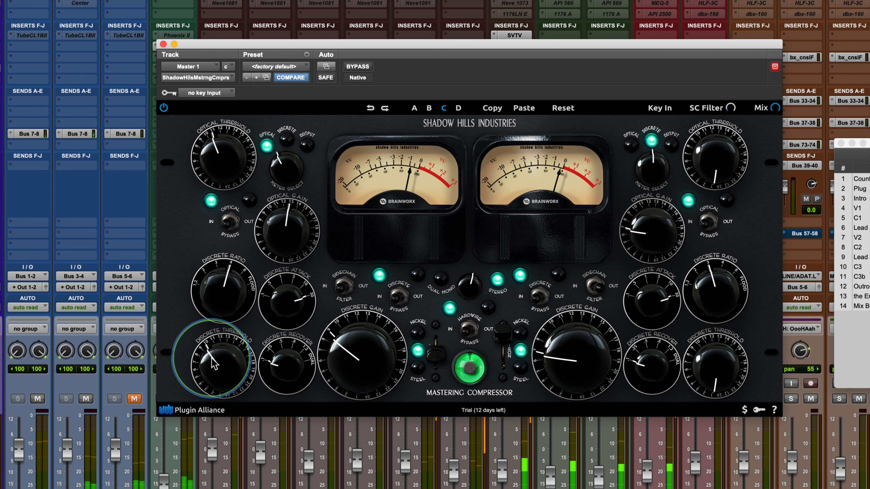
- Lower the discrete gain to just under nine o'clock, switching hardwire bypass in and out to match the bypassed level
click(475, 331)
click(479, 332)
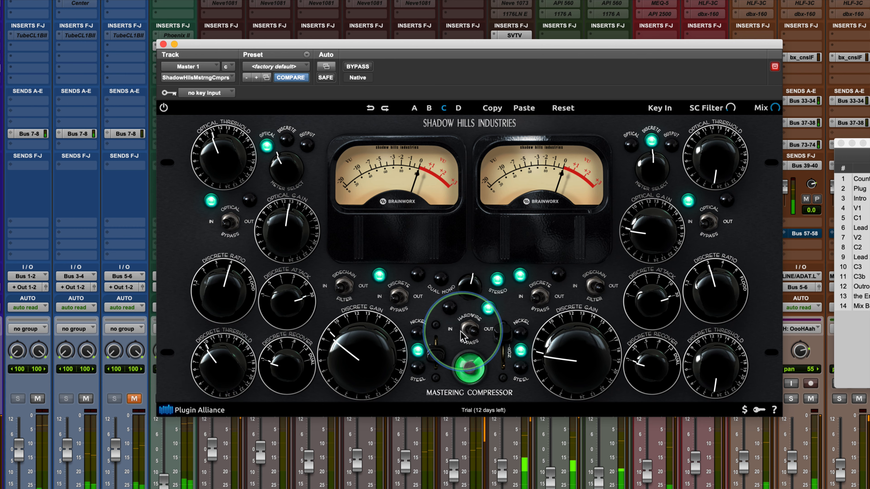
drag(356, 353, 340, 368)
click(475, 331)
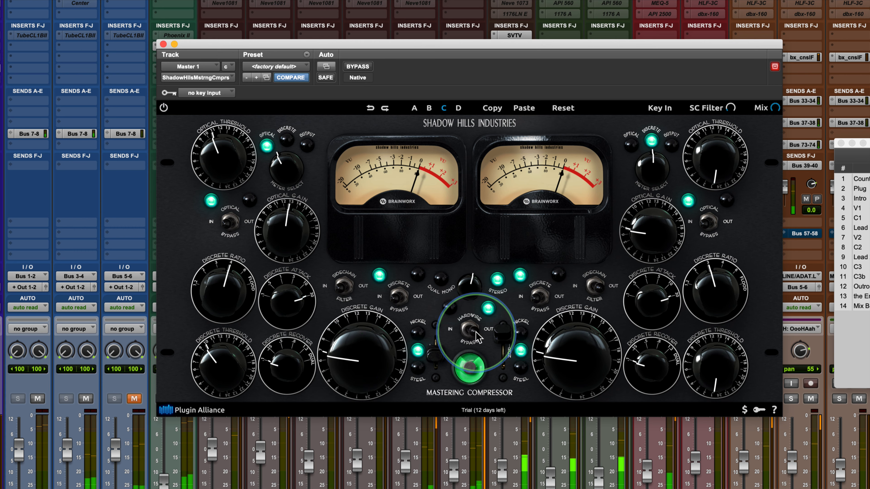
click(447, 332)
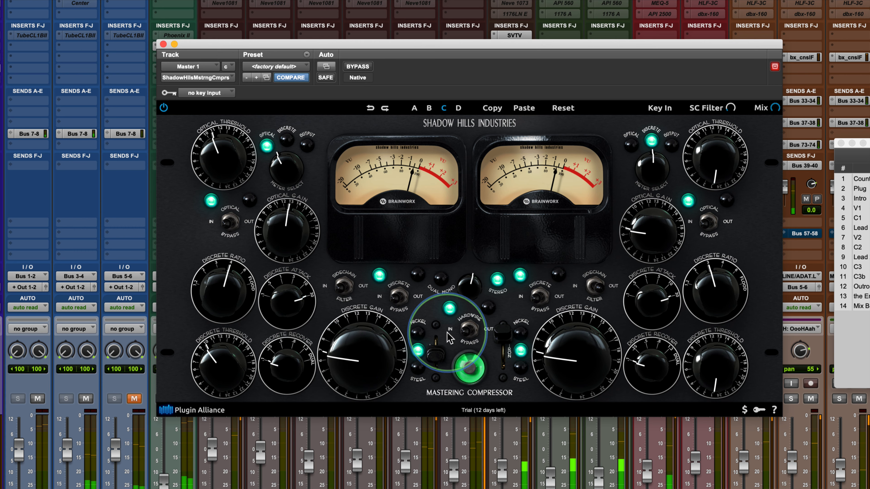
drag(342, 360, 339, 369)
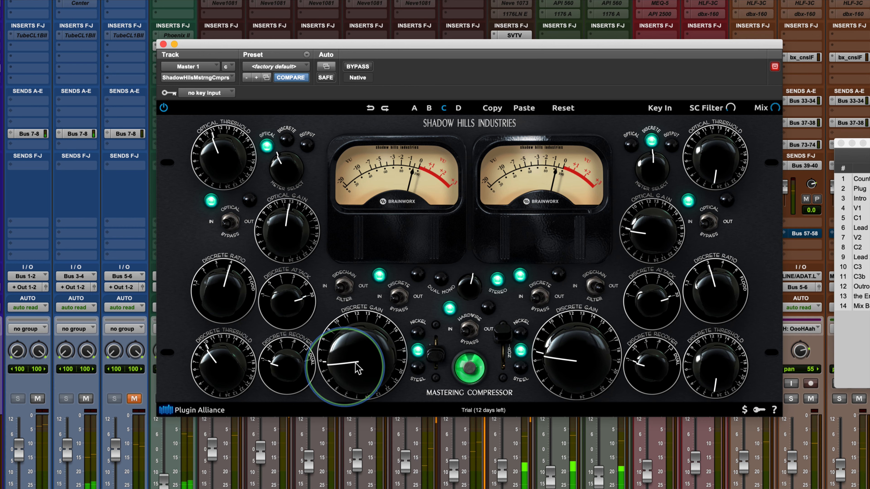
- Compare the combined optical and discrete compression in and out with hardwire bypass during playback, leaving the unit in
click(466, 332)
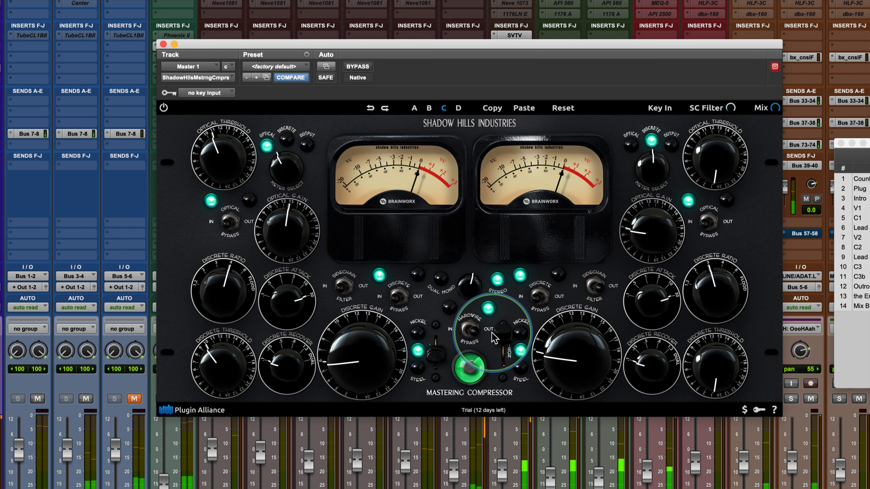
click(475, 336)
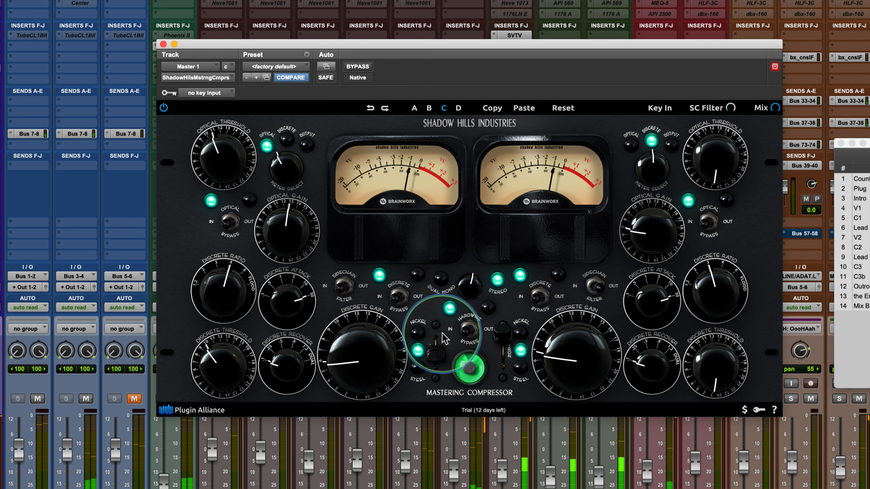
click(68, 458)
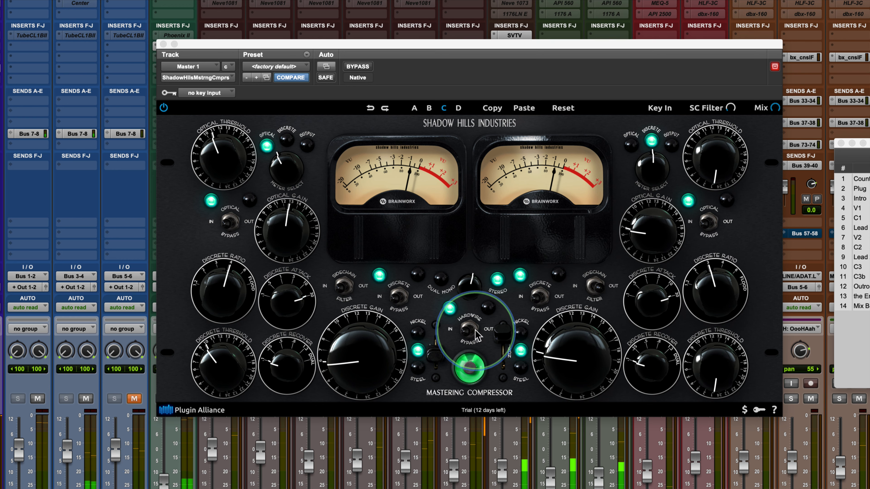
click(476, 337)
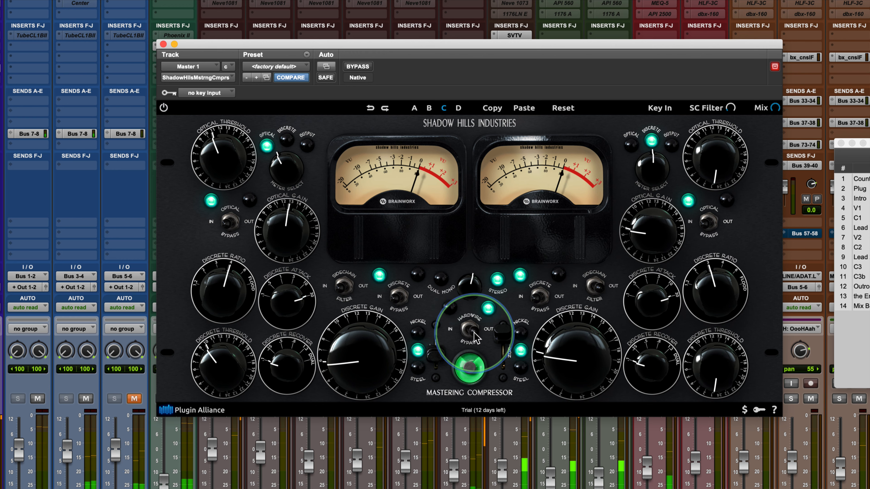
click(475, 333)
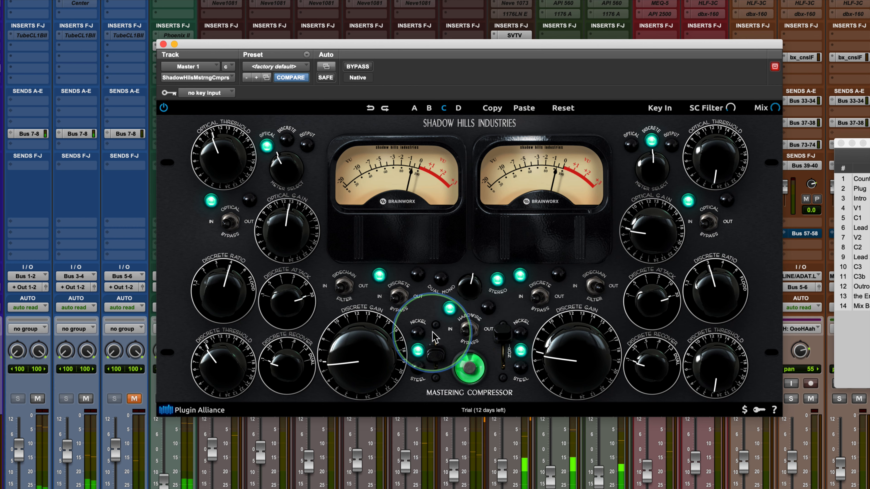
click(470, 329)
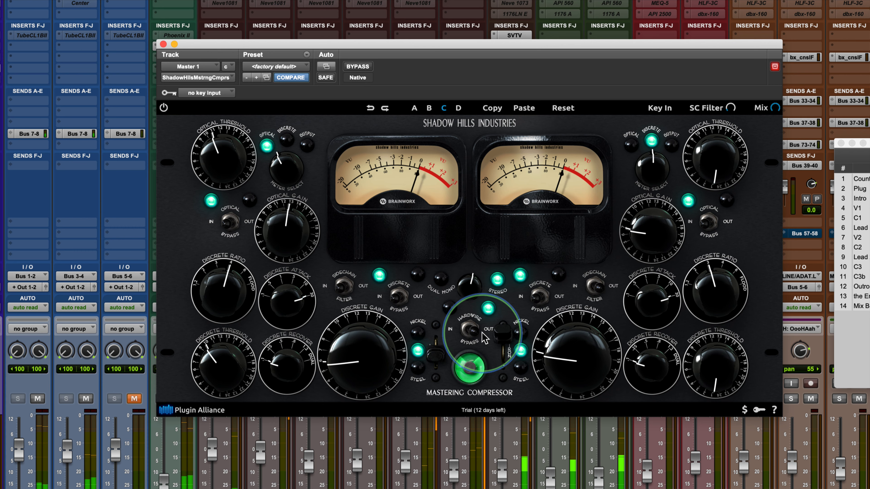
click(472, 333)
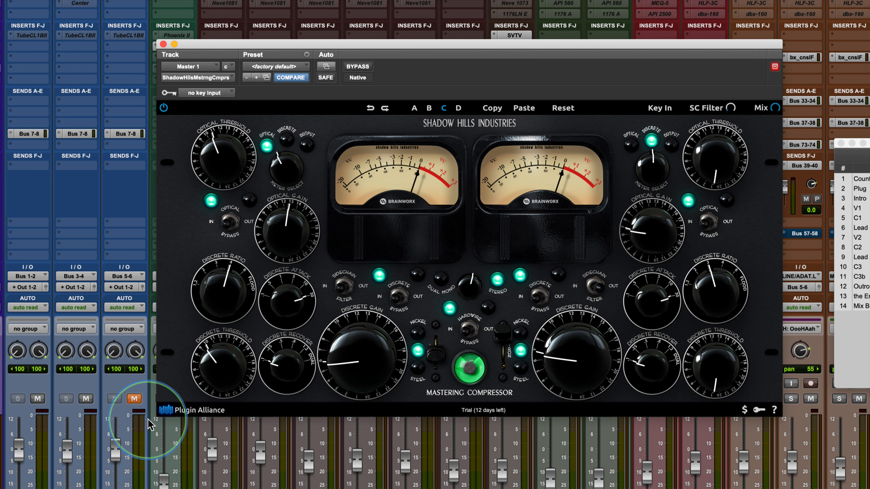
- Unmute the Bus 5-6 track and compare the unit in and out on the full mix with hardwire bypass, leaving it in
click(133, 400)
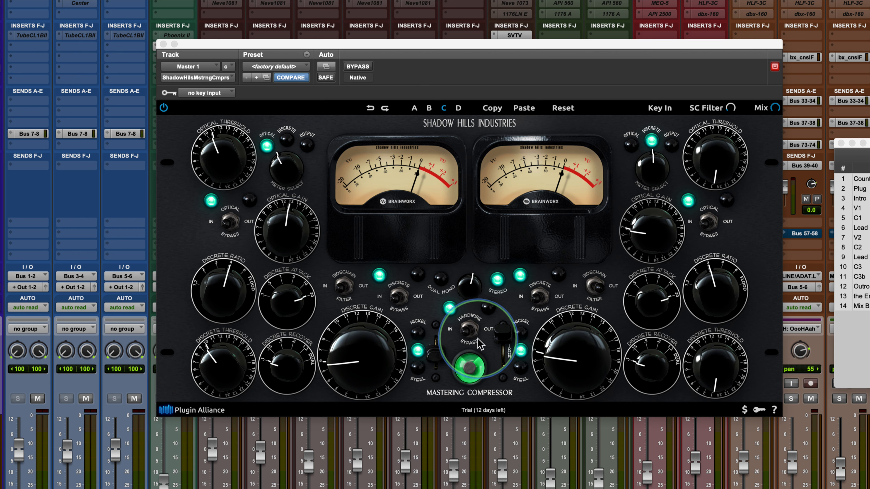
click(469, 329)
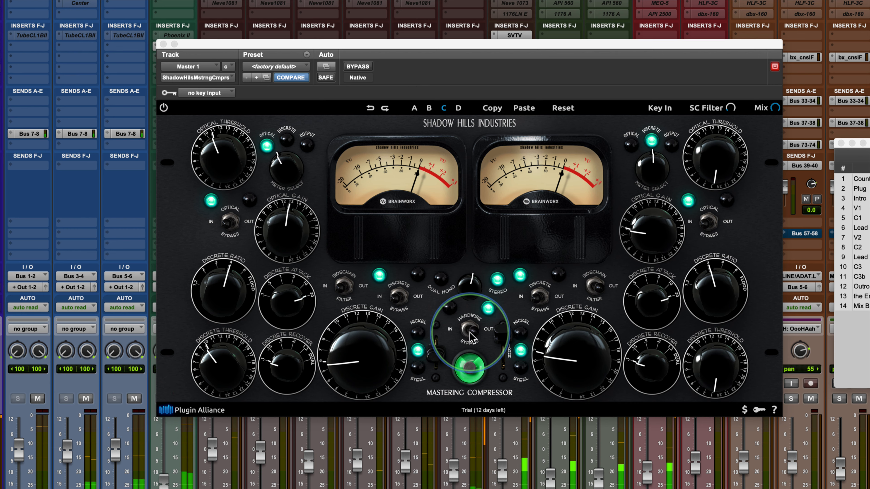
click(472, 332)
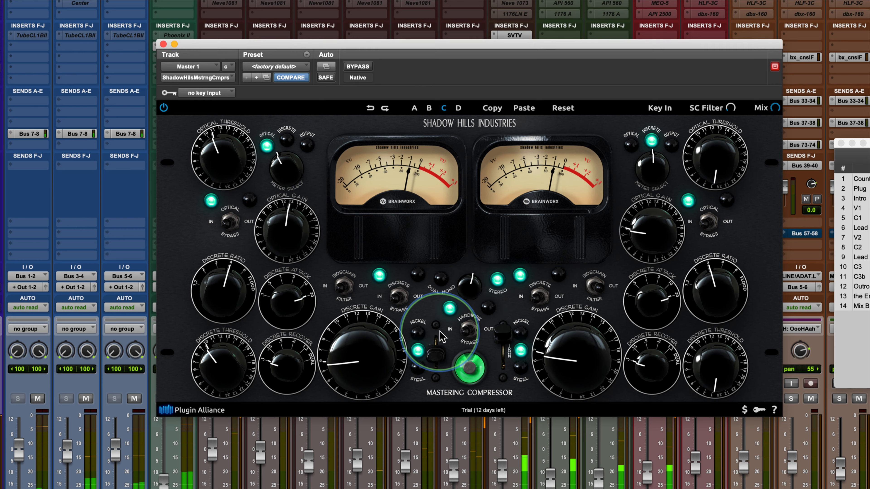
click(468, 335)
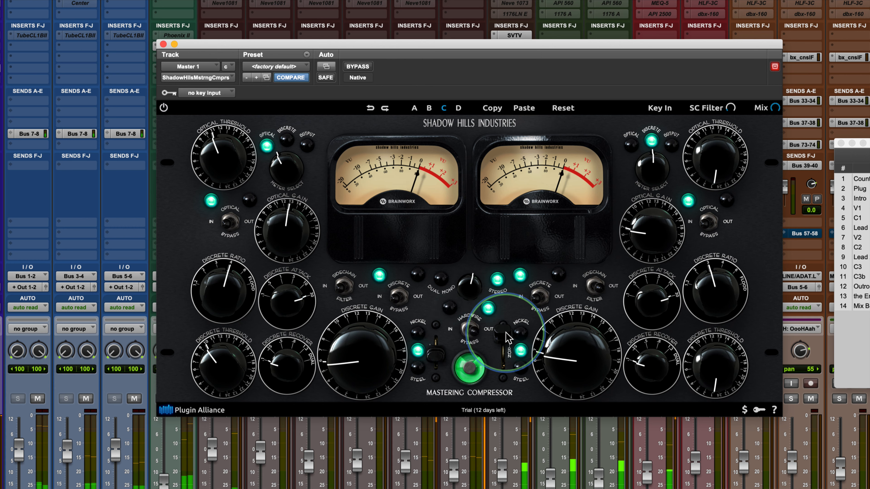
click(475, 336)
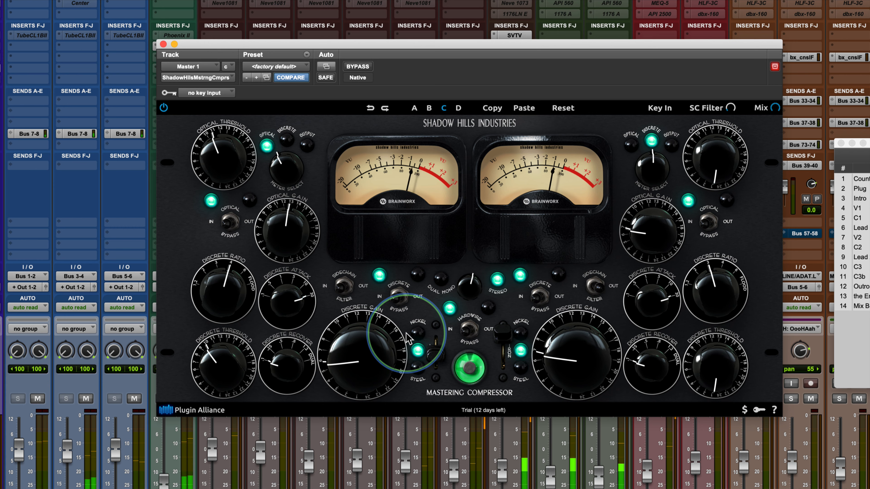
click(468, 335)
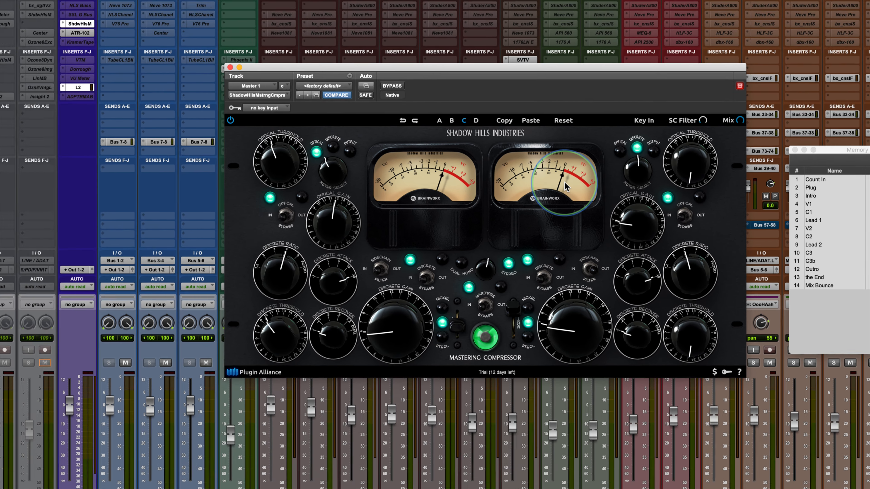
- Switch to Microsoft PowerPoint
key(super+Tab)
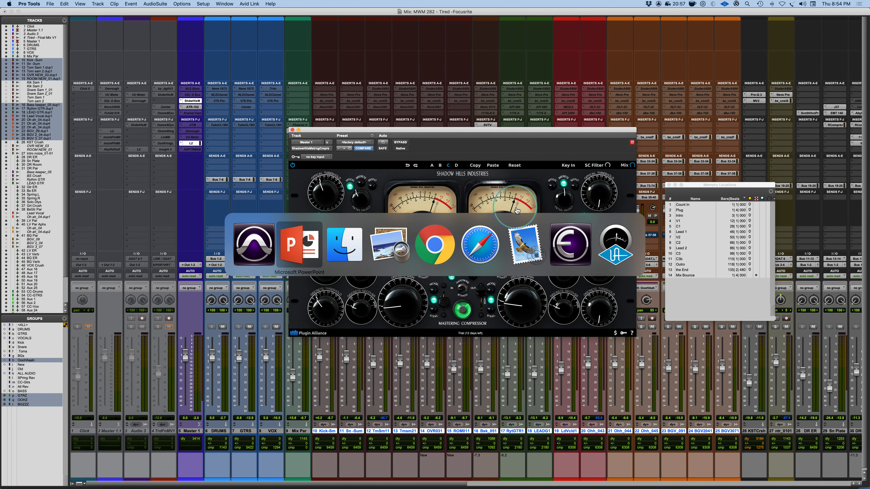